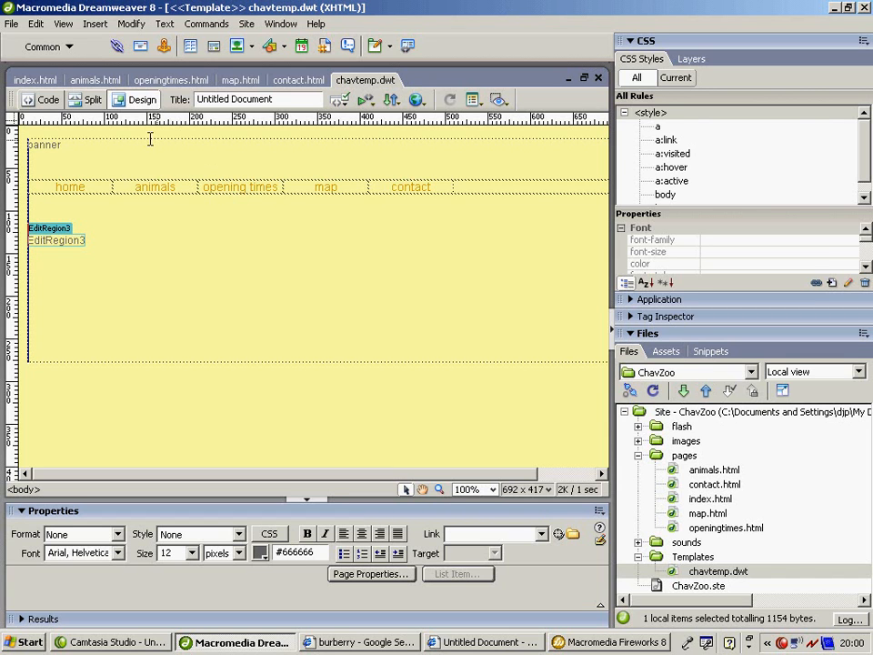
Switch to Fireworks and create a new 750 x 130 pixel document with a transparent canvas
click(614, 335)
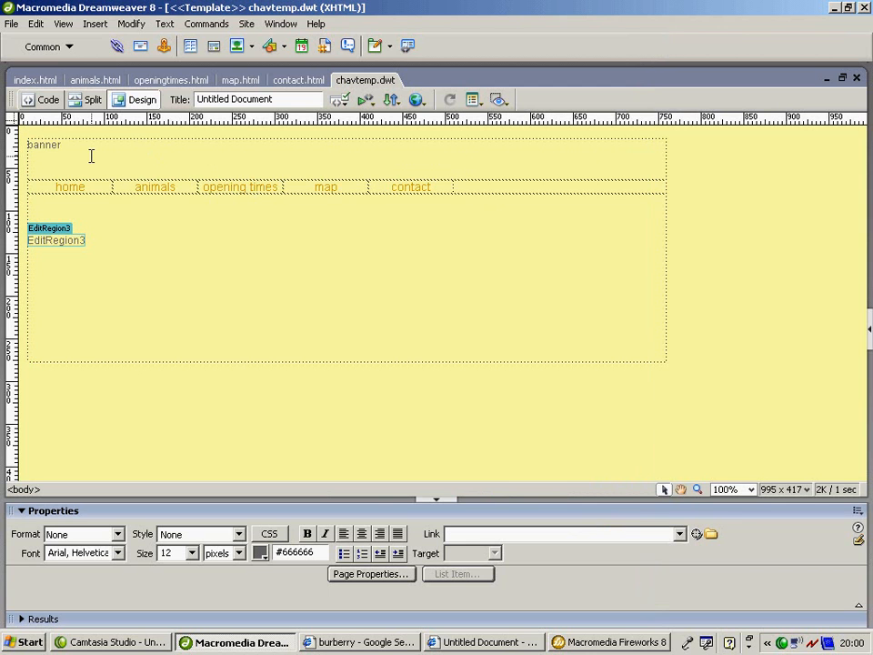
click(600, 644)
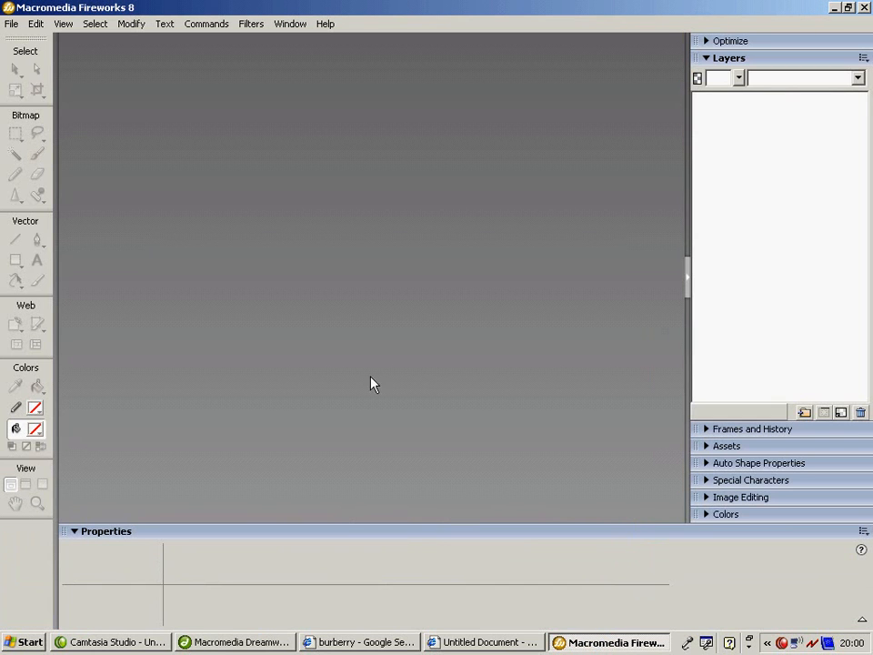
click(11, 24)
mouse_move(36, 24)
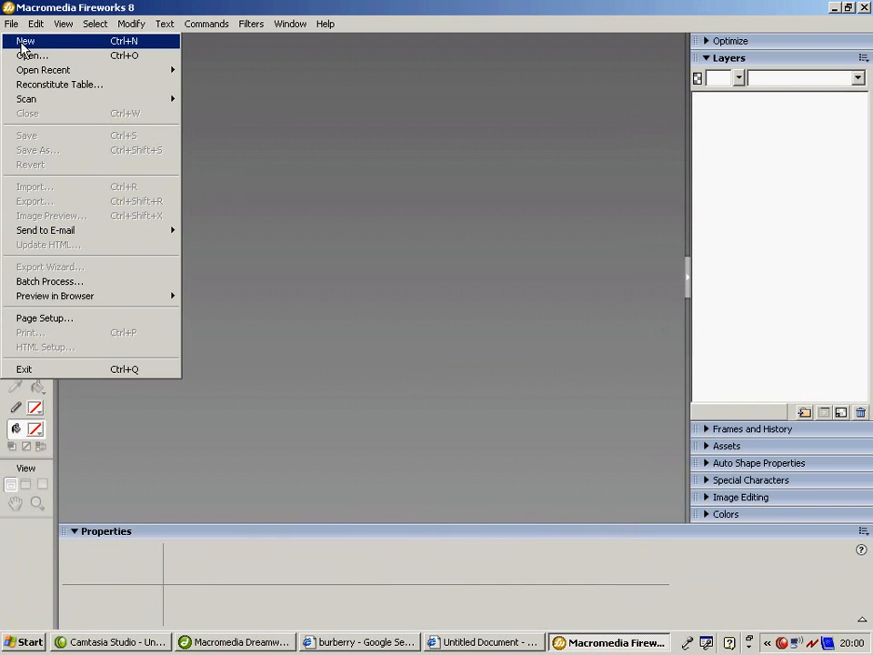
click(23, 43)
text(750)
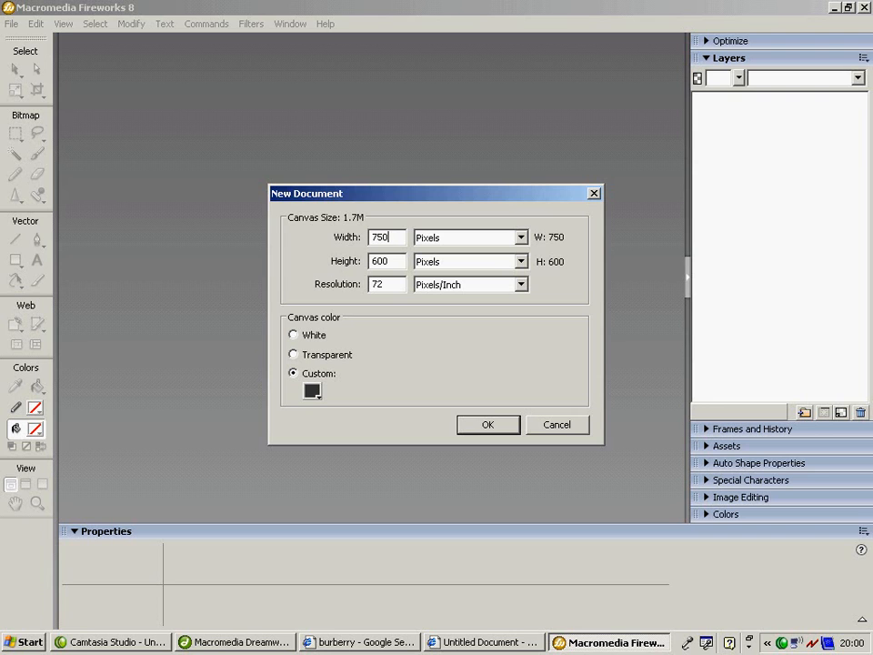
double_click(366, 261)
text(130)
click(309, 358)
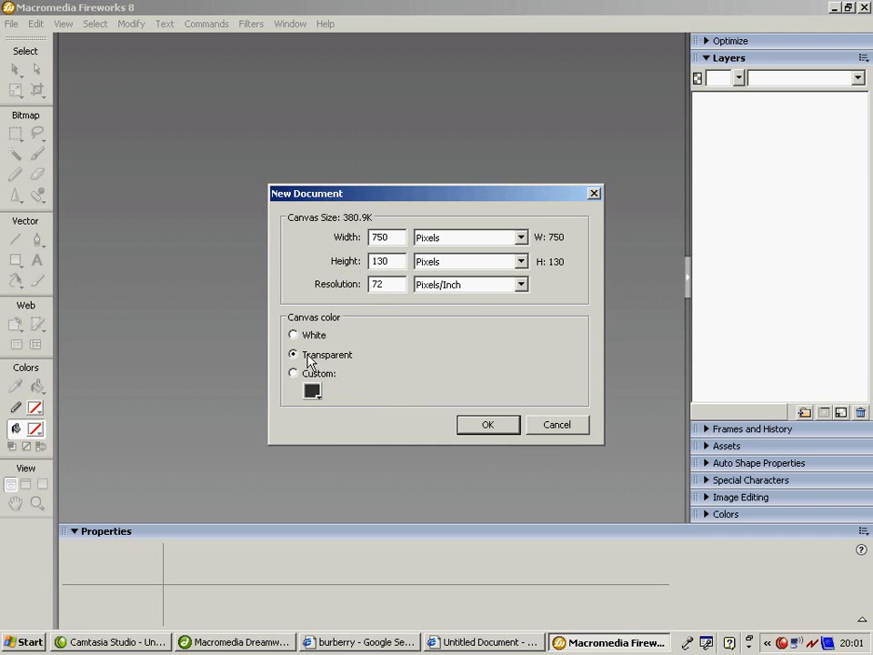
click(478, 429)
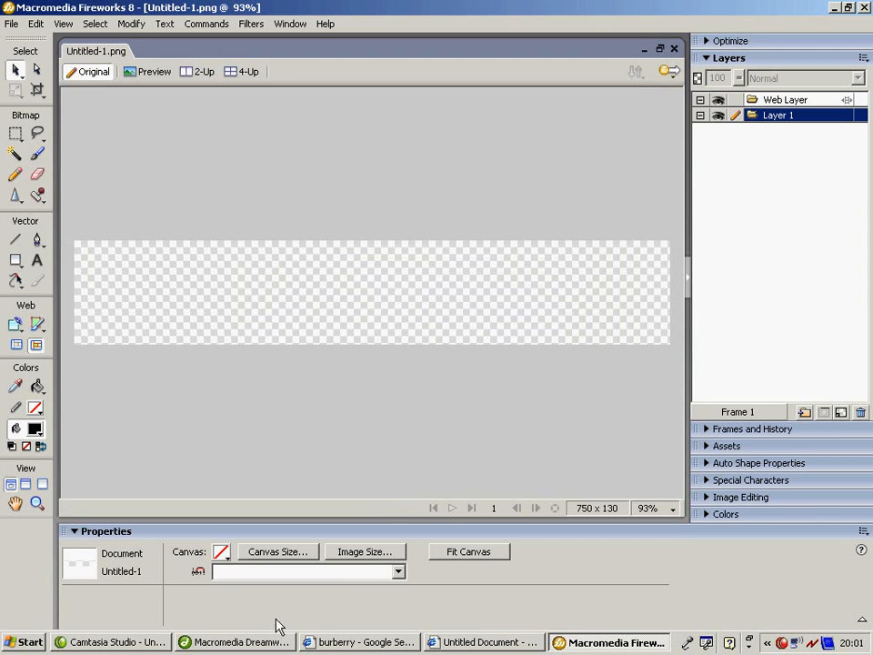
Switch to Dreamweaver and copy the background colour code from the chavtemp.dwt template's page properties, leaving them unchanged
click(262, 644)
click(315, 290)
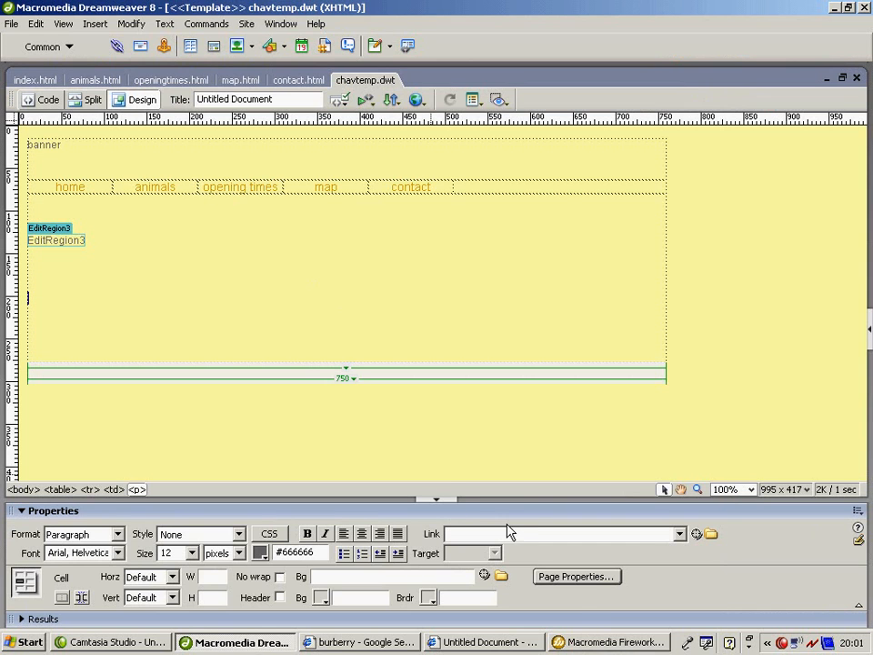
click(591, 580)
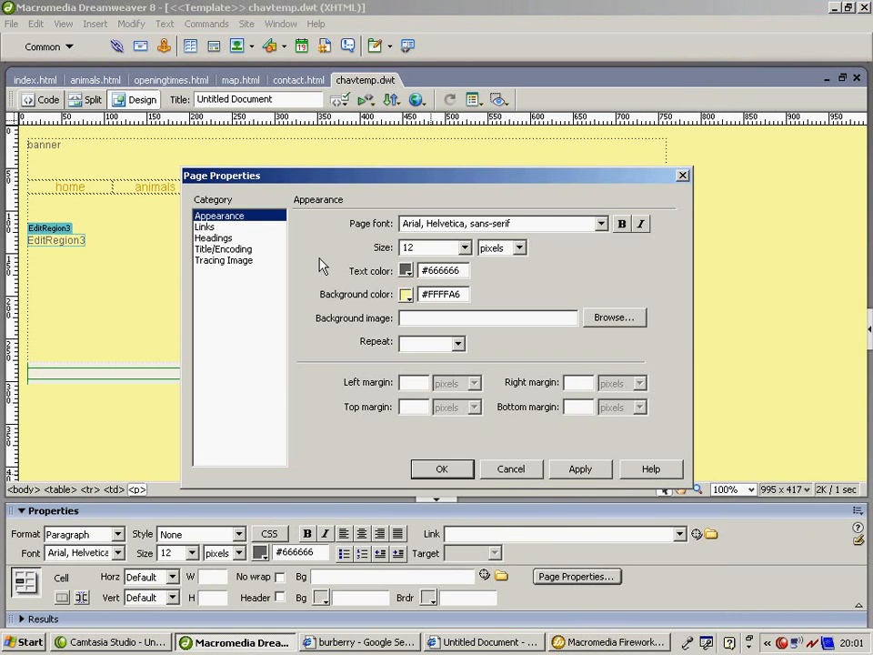
drag(462, 293, 422, 294)
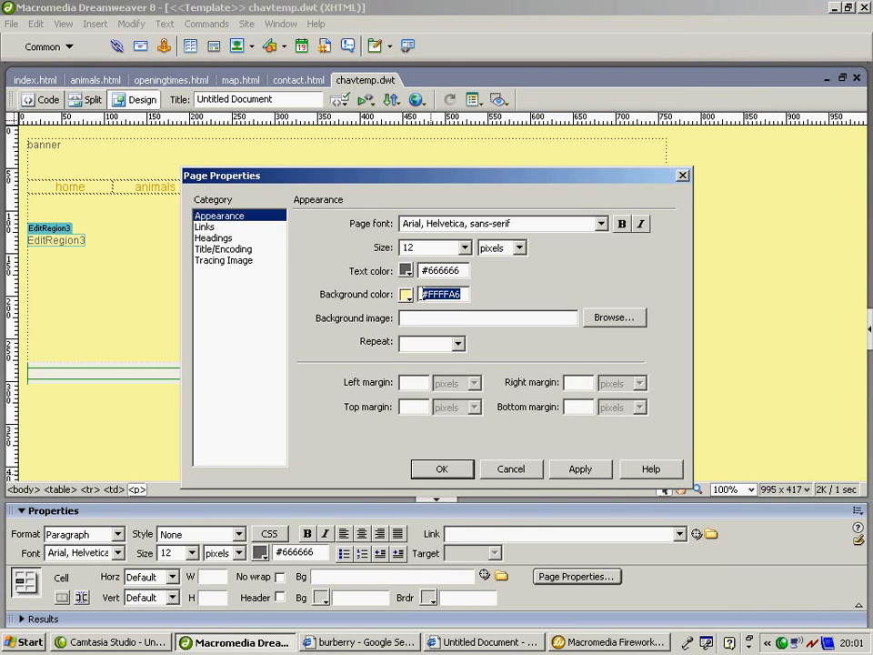
click(518, 471)
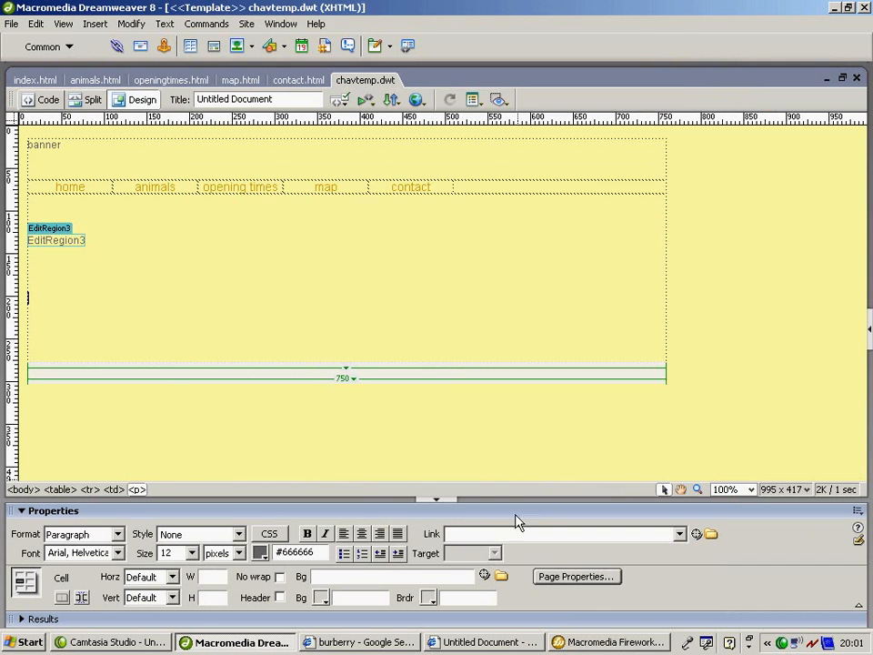
Return to Fireworks and set the banner document's canvas colour to #FFFFA6
click(586, 641)
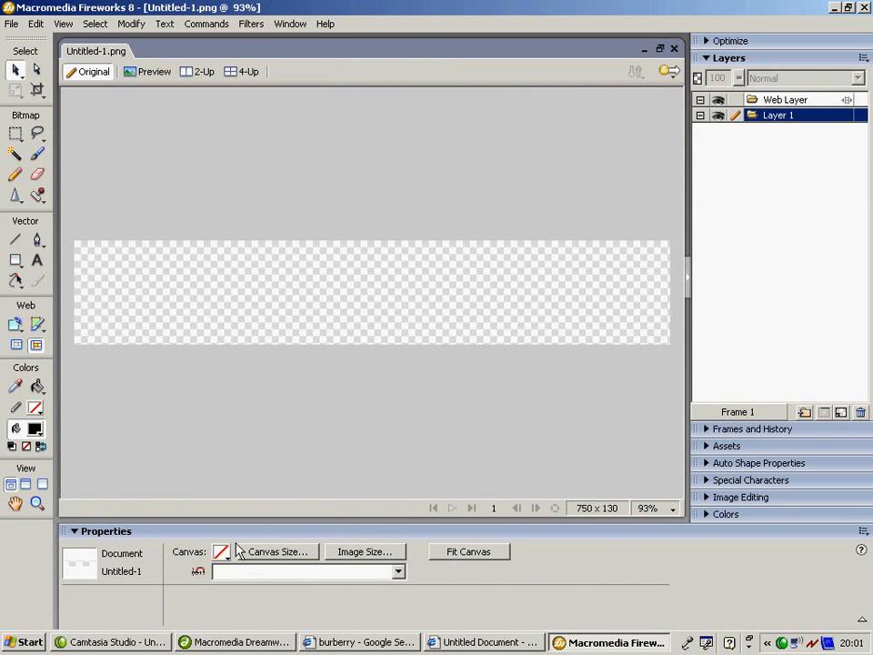
click(226, 556)
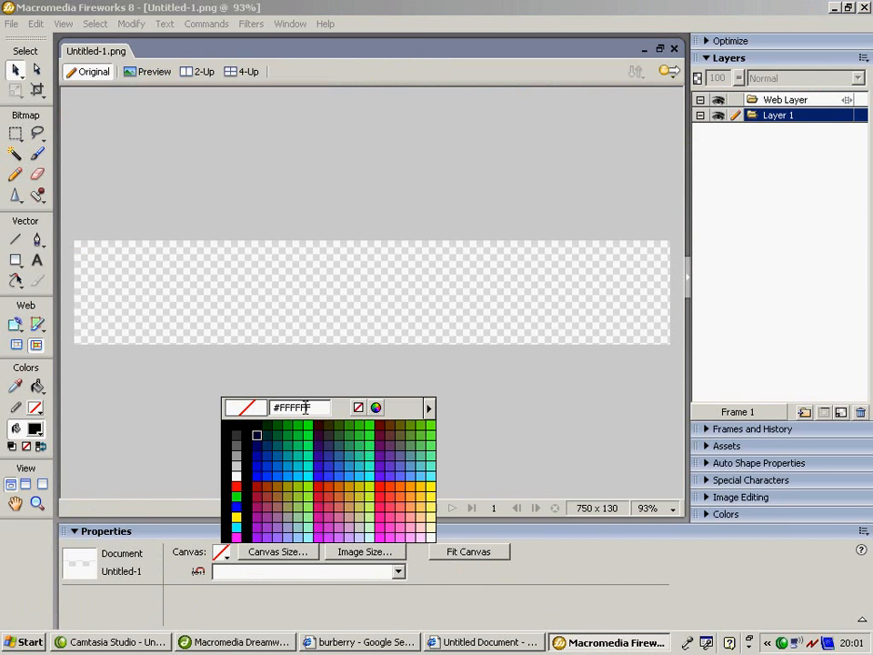
drag(313, 407, 256, 413)
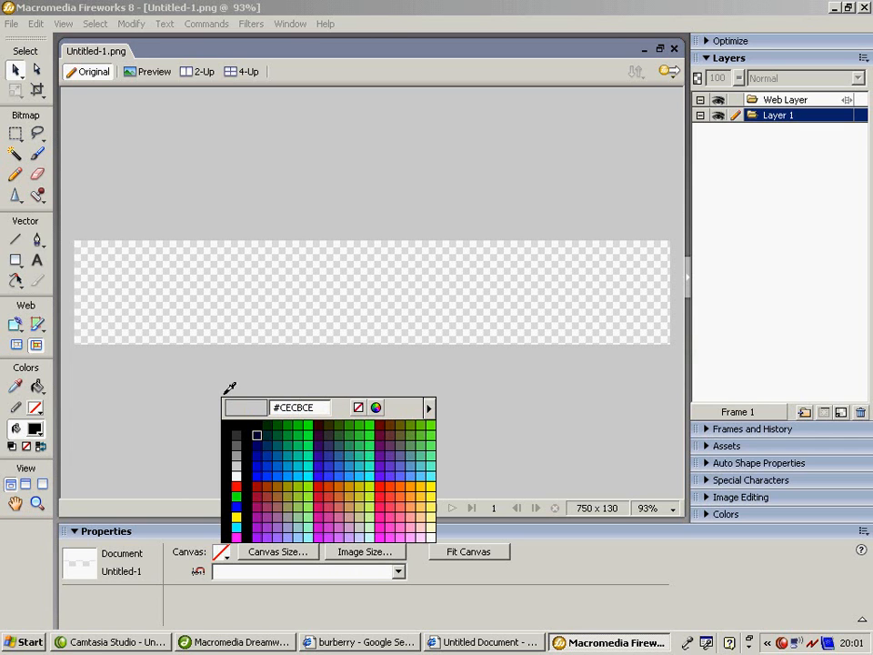
key(BackSpace)
key(BackSpace)
key(BackSpace)
key(BackSpace)
key(BackSpace)
key(BackSpace)
key(BackSpace)
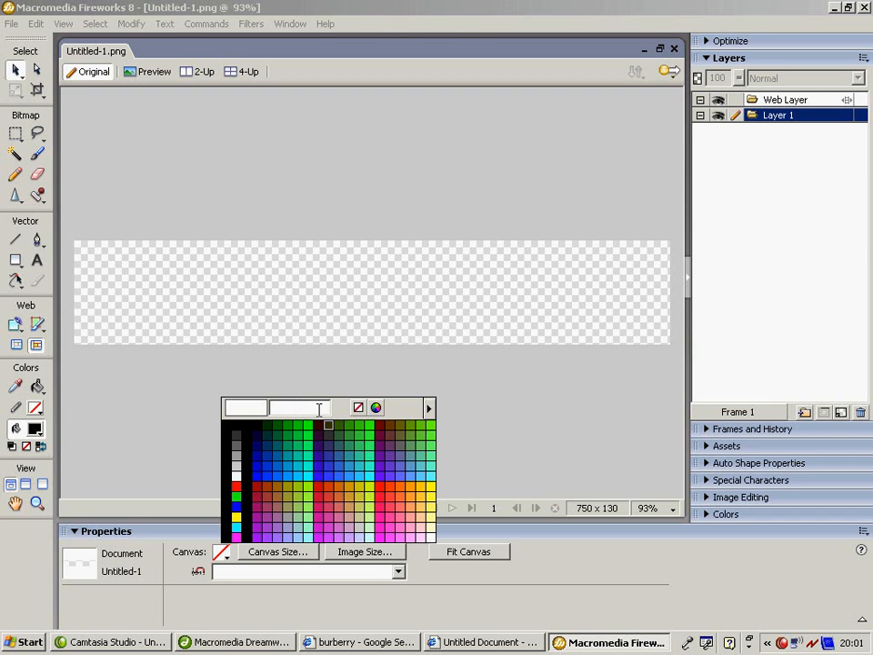
text(#FFFFA6)
key(Return)
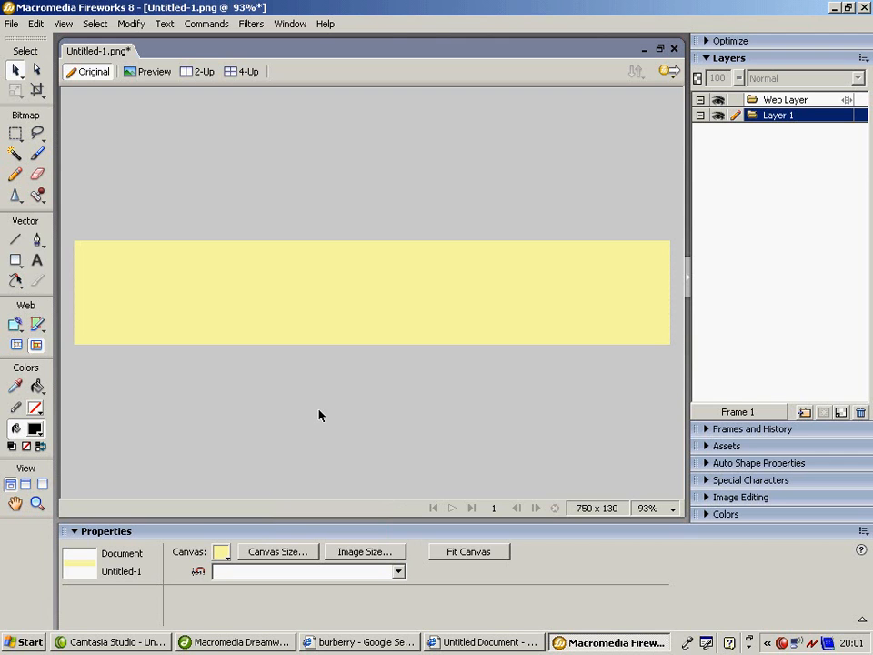
Add the text "CHAV ZOO" in bold Arial Black, size 33, on the banner canvas
click(37, 262)
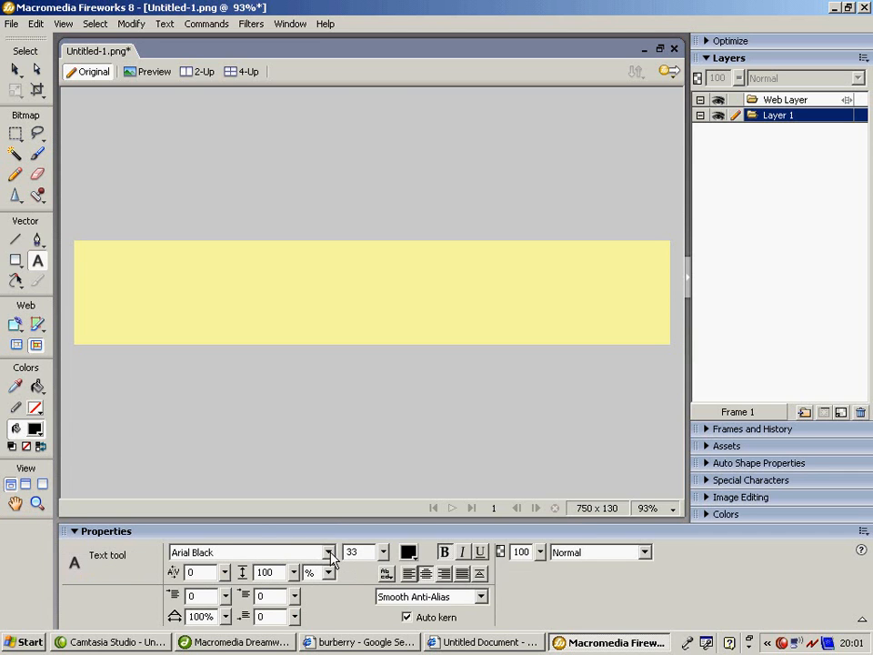
click(332, 554)
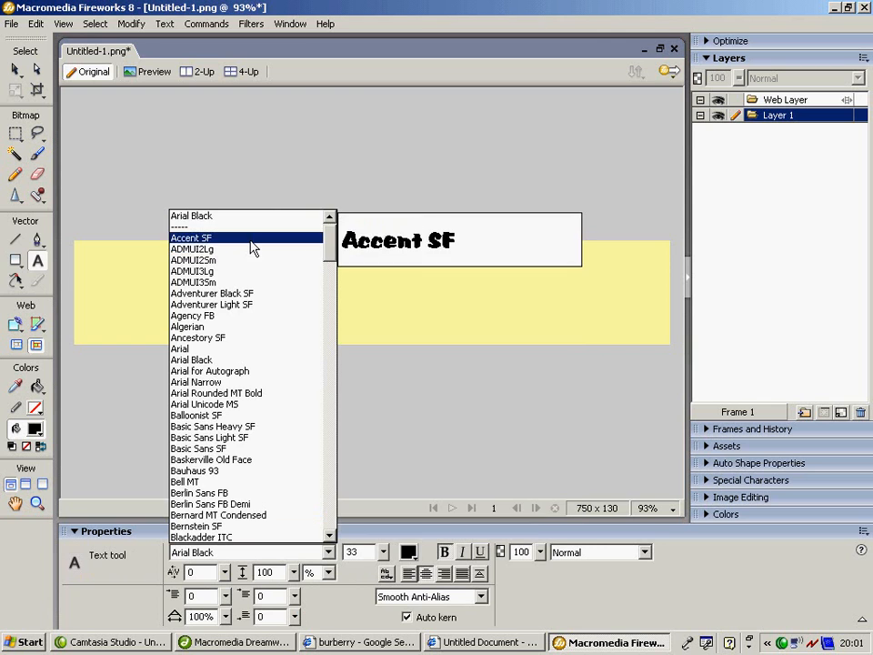
click(241, 348)
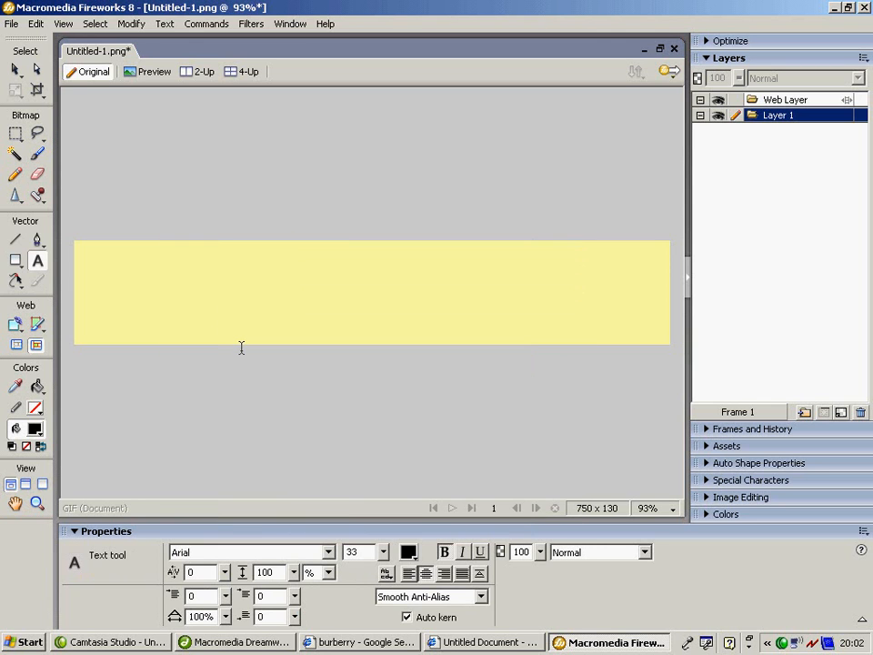
click(330, 553)
click(241, 228)
click(191, 305)
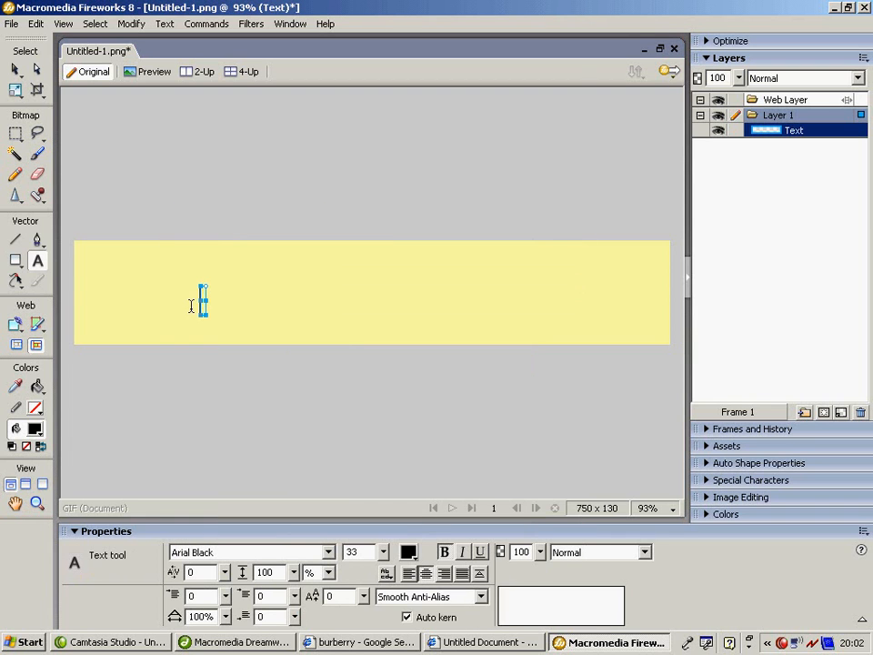
text(CHAV ZOO)
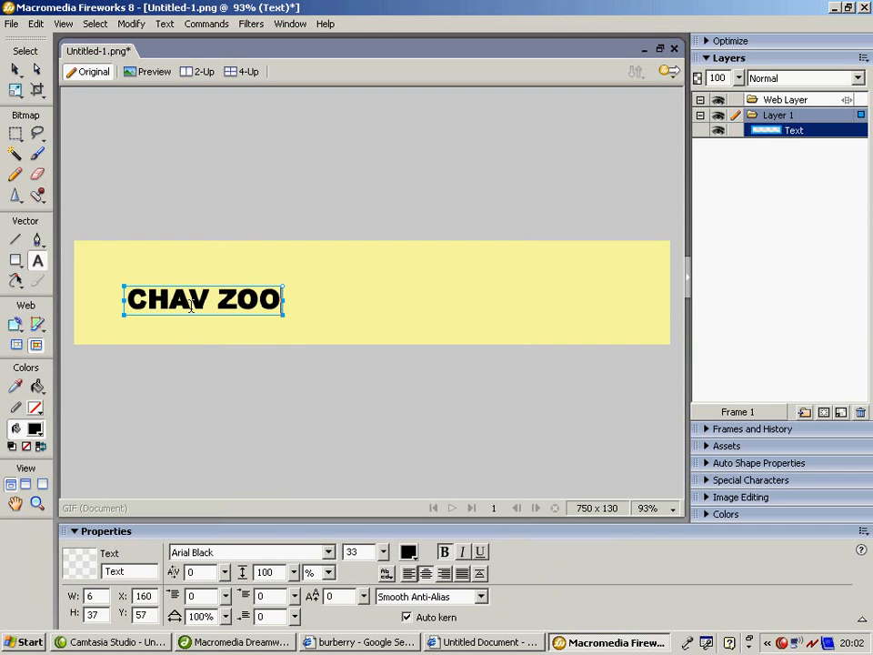
Enlarge the CHAV ZOO text to size 65 and move it fully onto the banner at about X 34, Y 36
drag(276, 302, 123, 300)
mouse_move(383, 551)
mouse_down()
mouse_move(384, 526)
mouse_move(383, 551)
mouse_up()
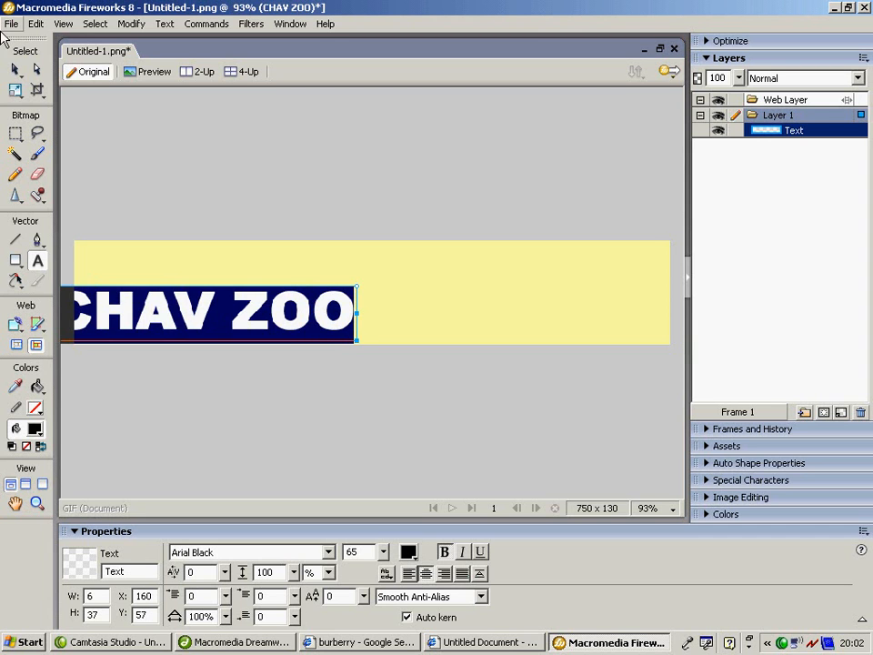
click(14, 70)
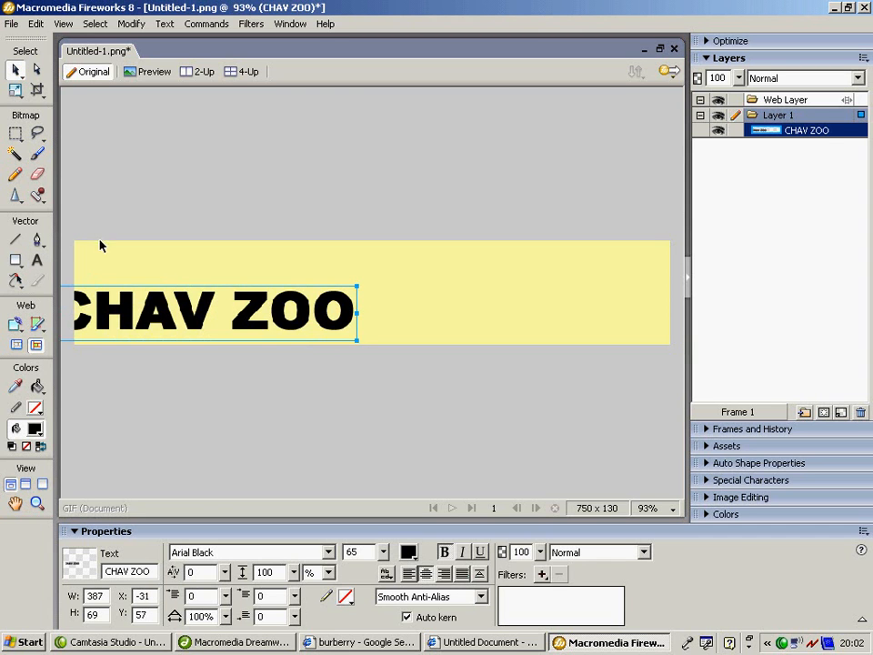
drag(170, 312, 222, 293)
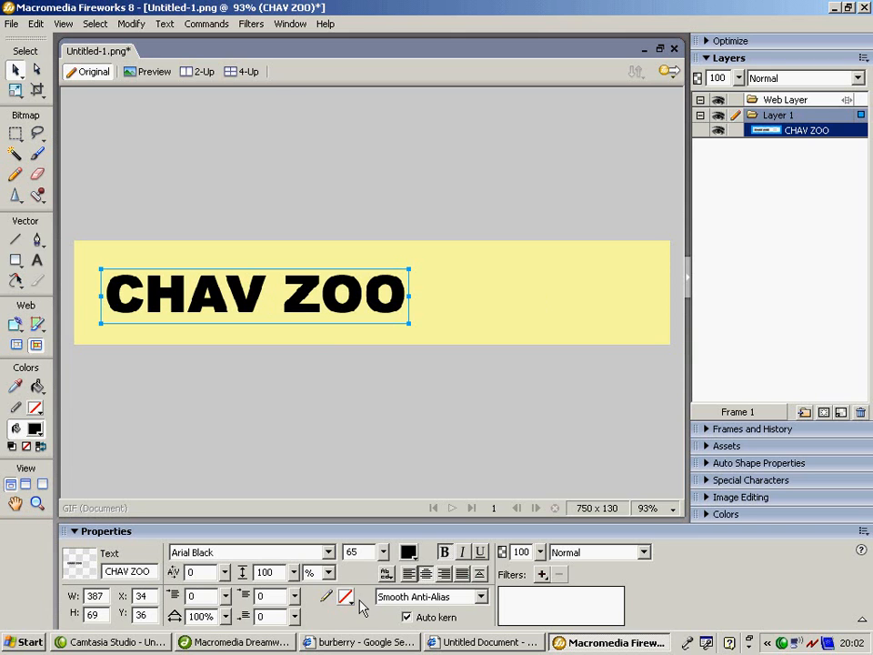
Switch to Internet Explorer, show the Google image results for burberry and copy the first check pattern thumbnail
click(368, 642)
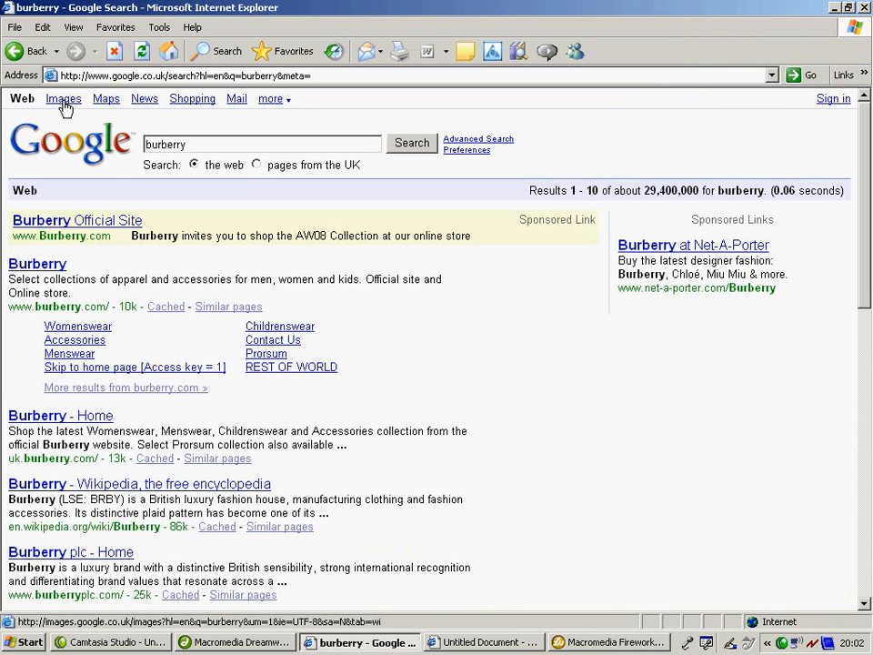
click(65, 108)
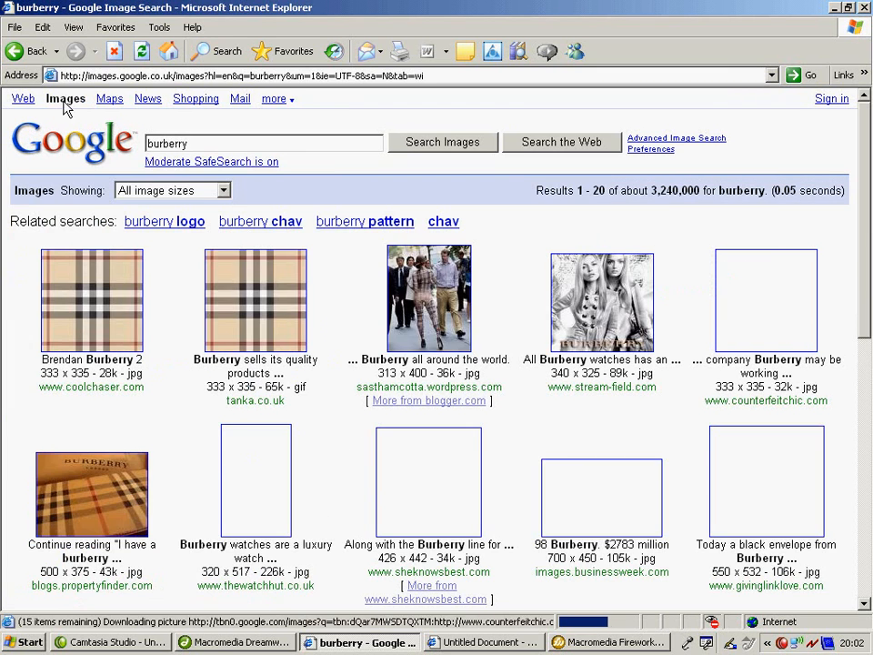
right_click(104, 339)
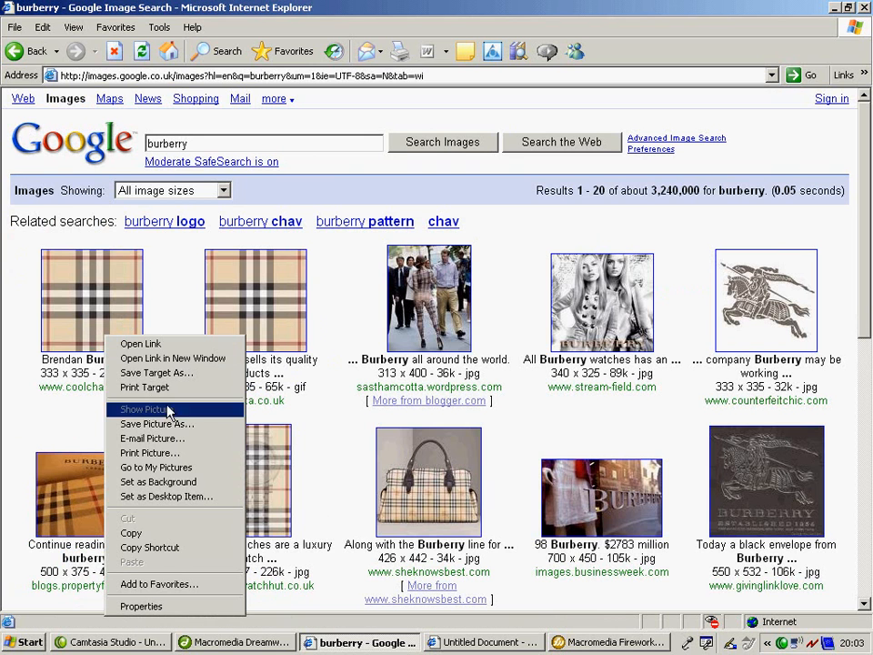
click(173, 533)
Return to Fireworks, create a new 118 x 119 pixel transparent document and paste the copied check pattern into it
click(573, 643)
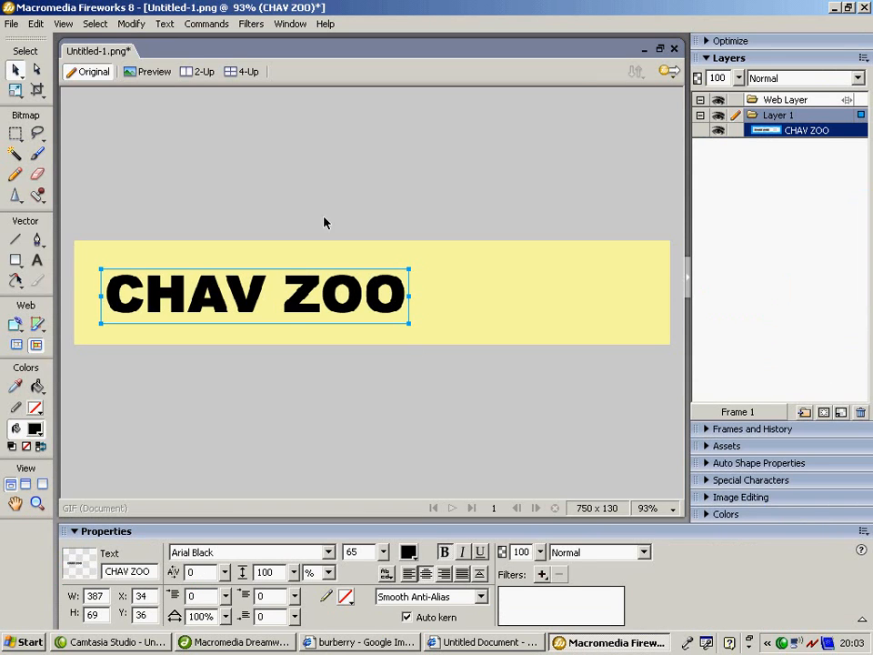
click(12, 24)
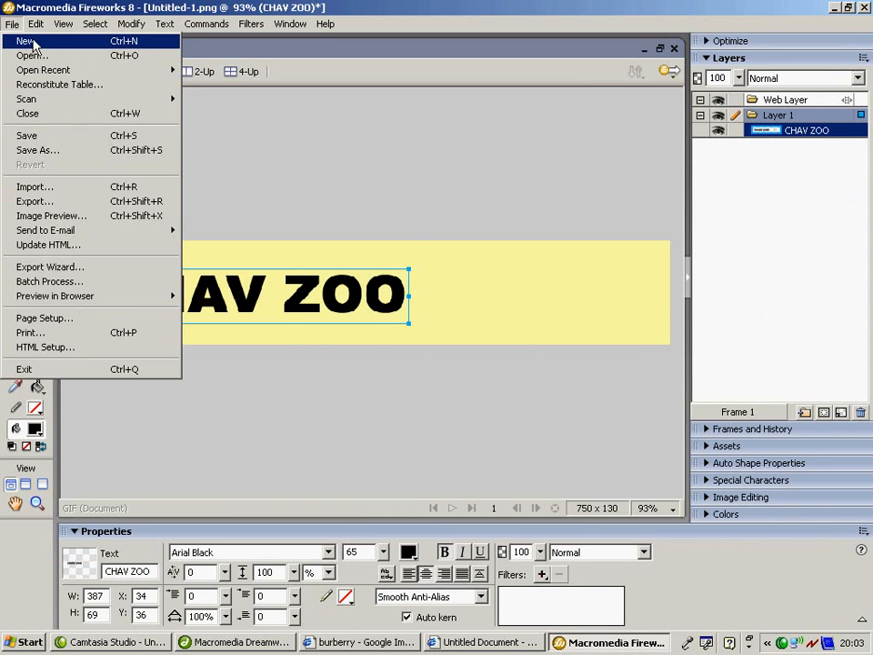
click(26, 41)
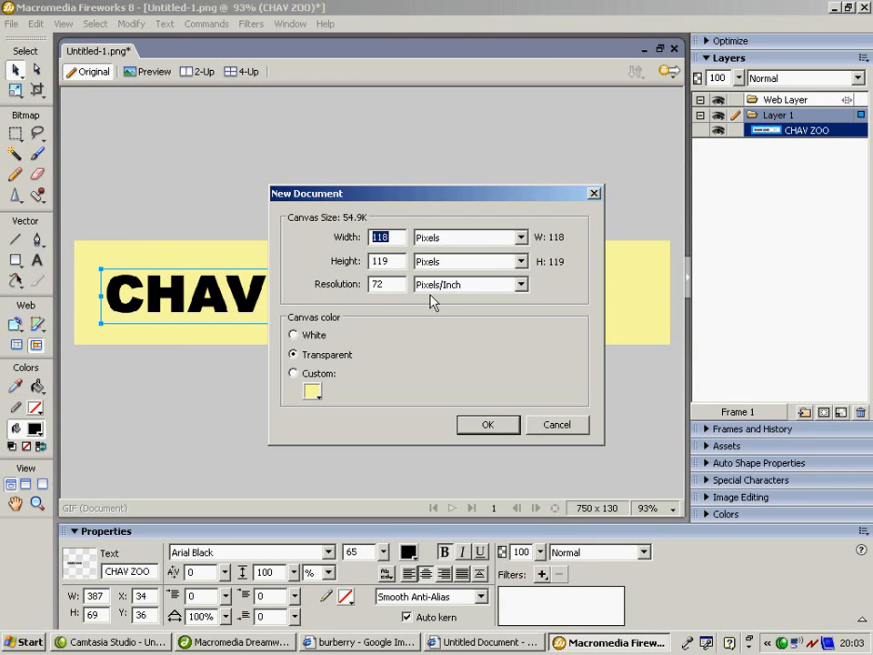
click(495, 427)
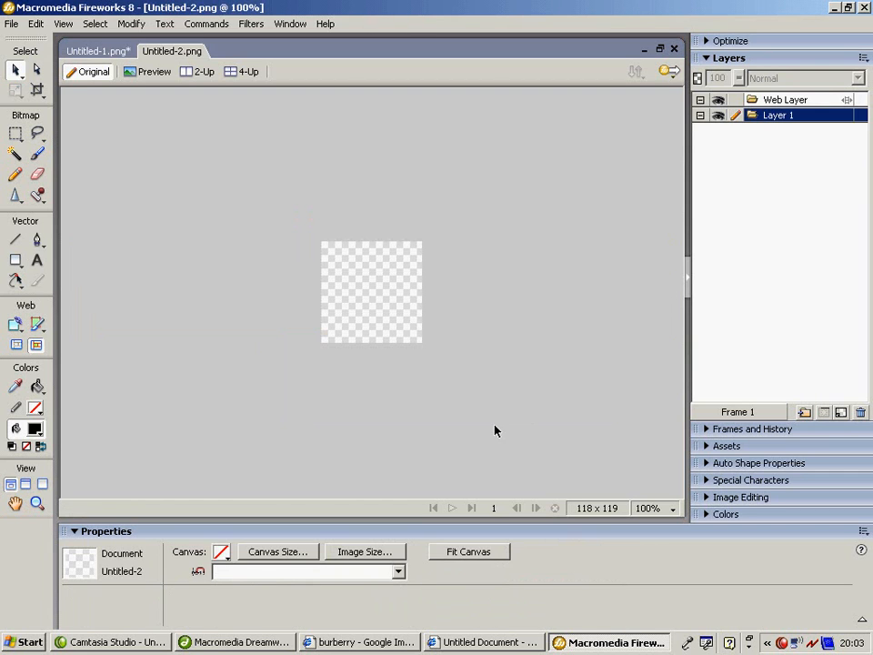
right_click(371, 309)
click(388, 312)
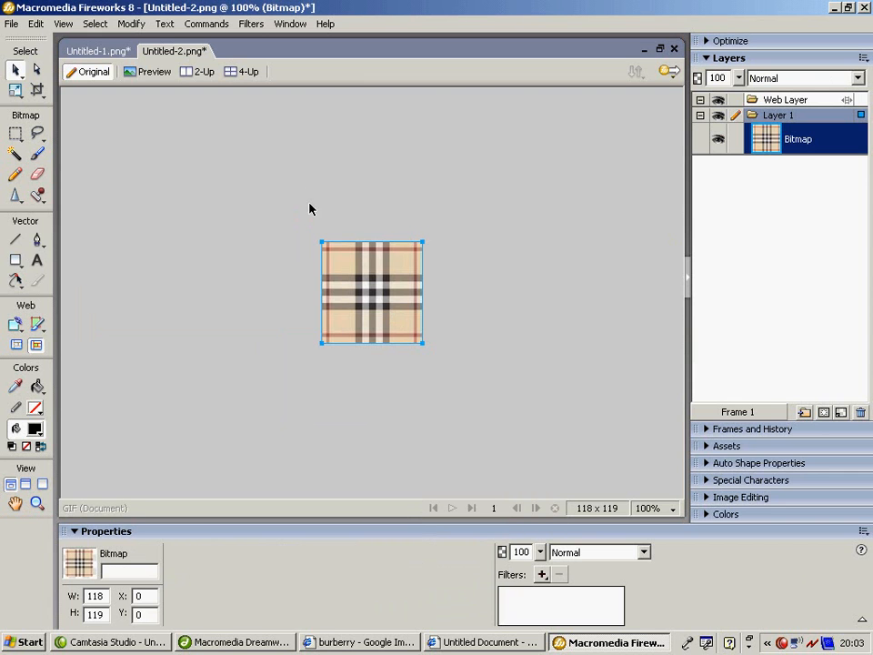
Resize the check pattern image to 100 x 100 pixels with proportions unconstrained
click(133, 25)
mouse_move(209, 43)
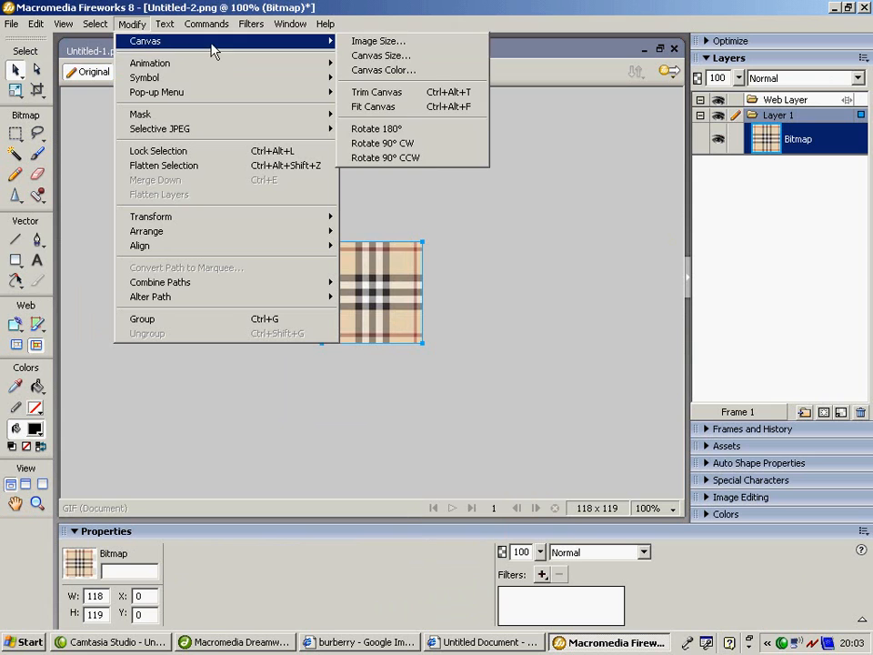
click(382, 40)
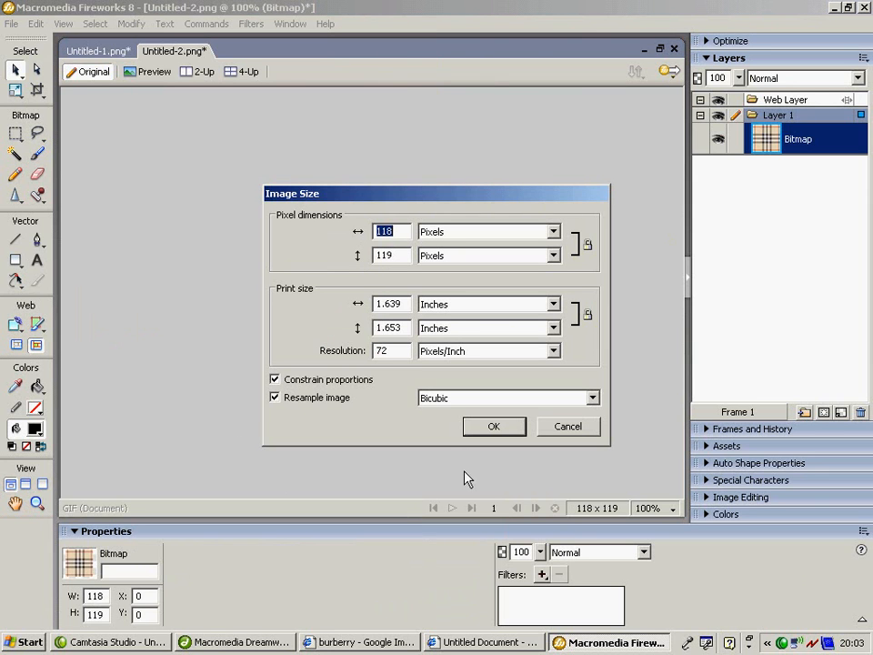
text(100)
click(275, 380)
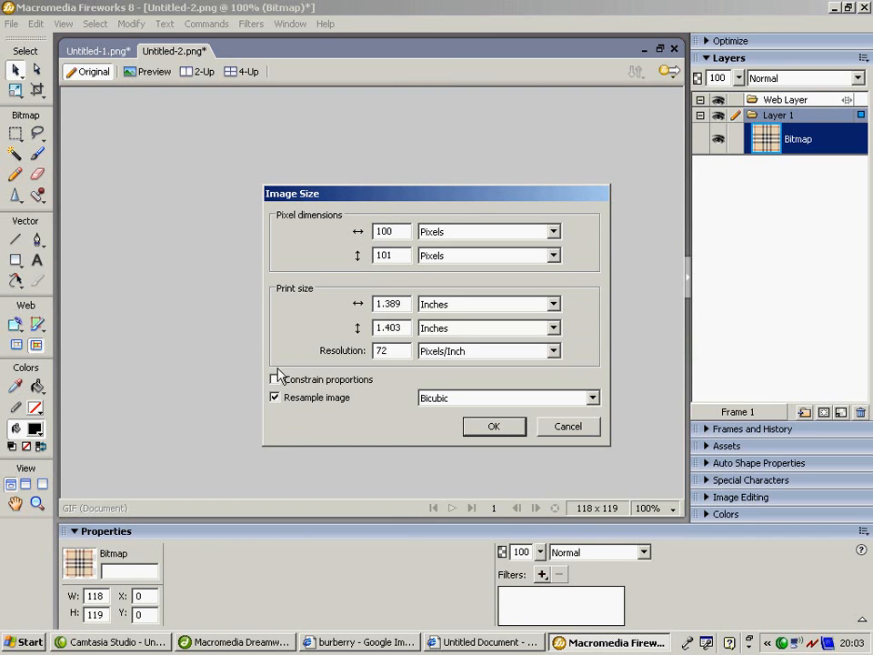
click(398, 256)
key(BackSpace)
text(0)
click(494, 429)
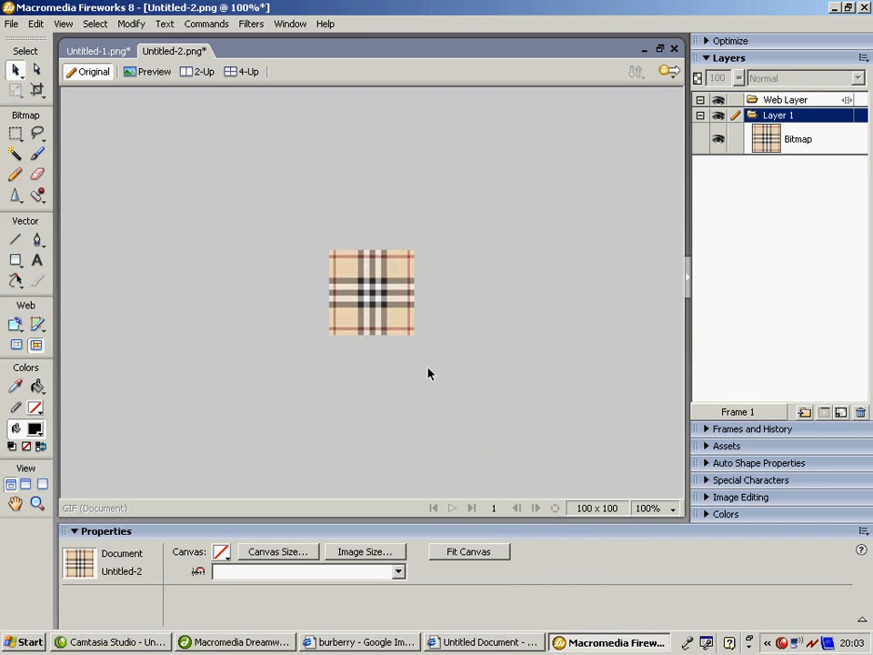
Widen the check pattern document's canvas to 600 pixels with the centre anchor
click(366, 296)
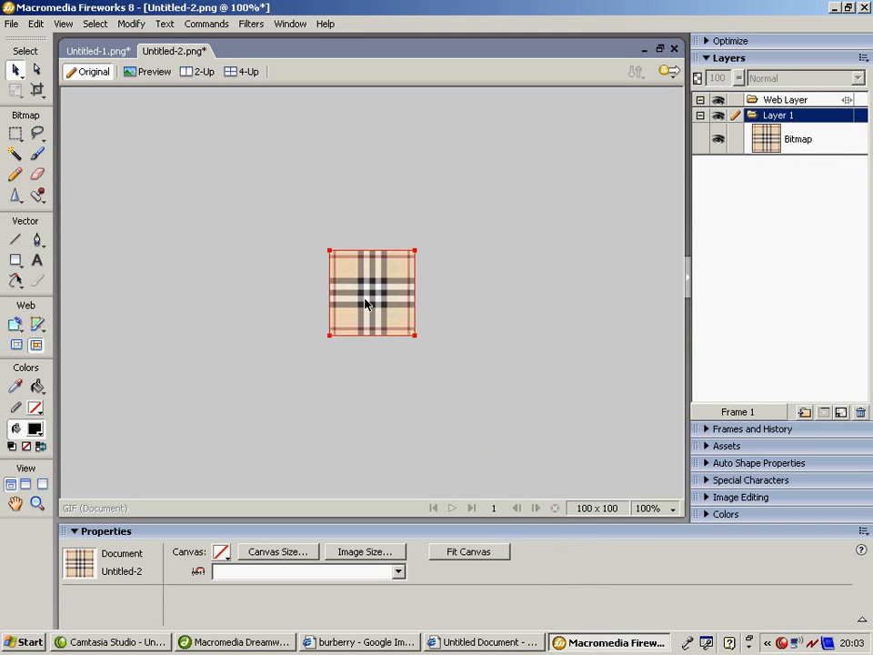
click(287, 551)
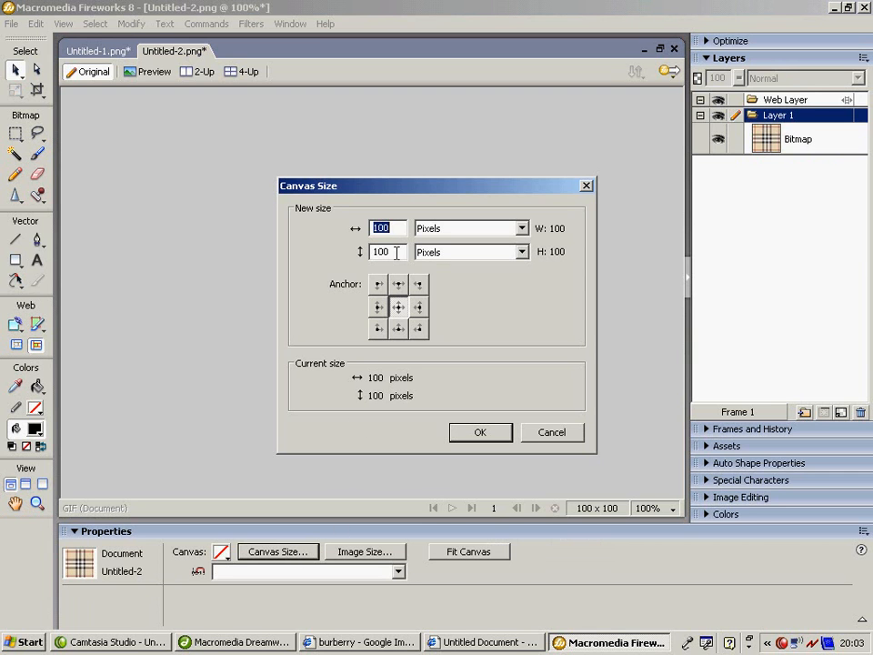
key(Tab)
key(shift+Tab)
text(600)
key(Return)
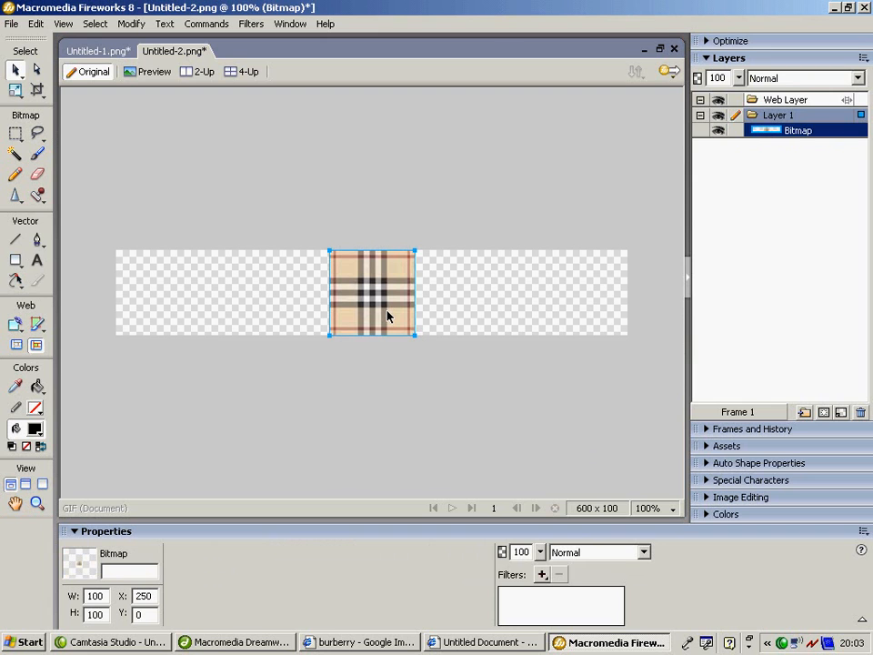
Paste five more copies of the 100 x 100 check tile into the document
key(ctrl+v)
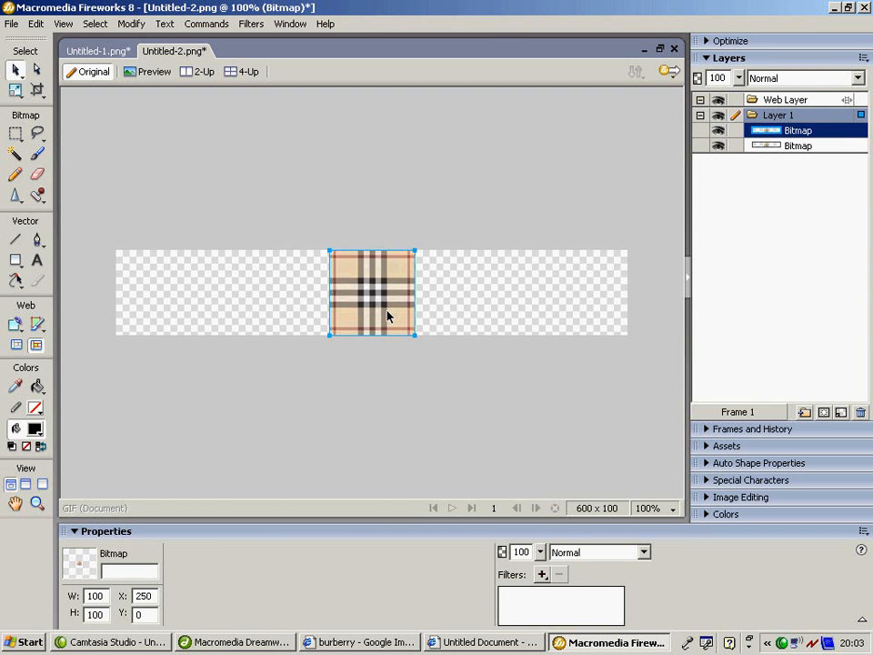
key(ctrl+v)
key(ctrl+v)
key(ctrl+v)
key(ctrl+v)
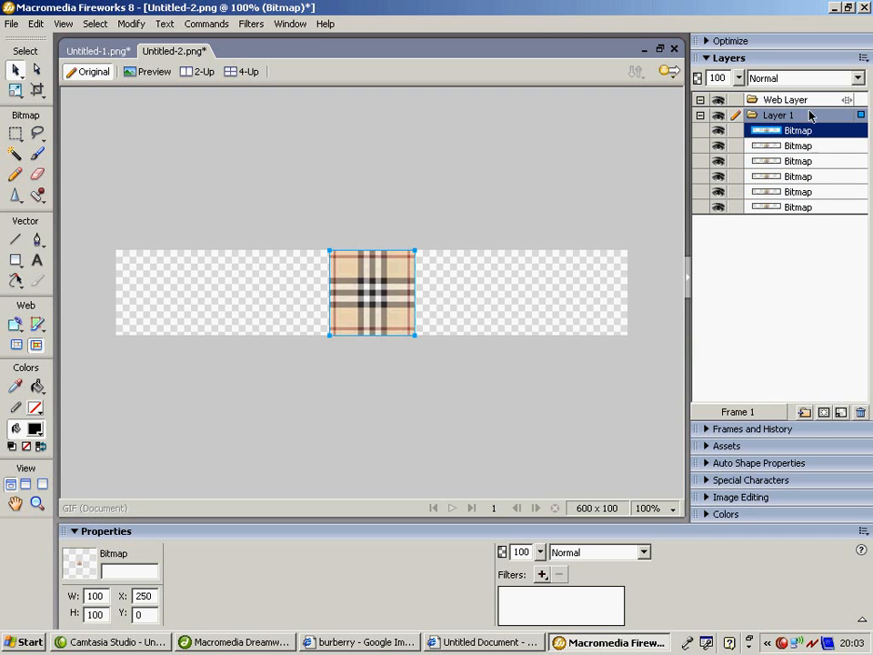
Spread the stacked check tiles apart across the canvas so each one can be selected separately
drag(360, 310, 227, 297)
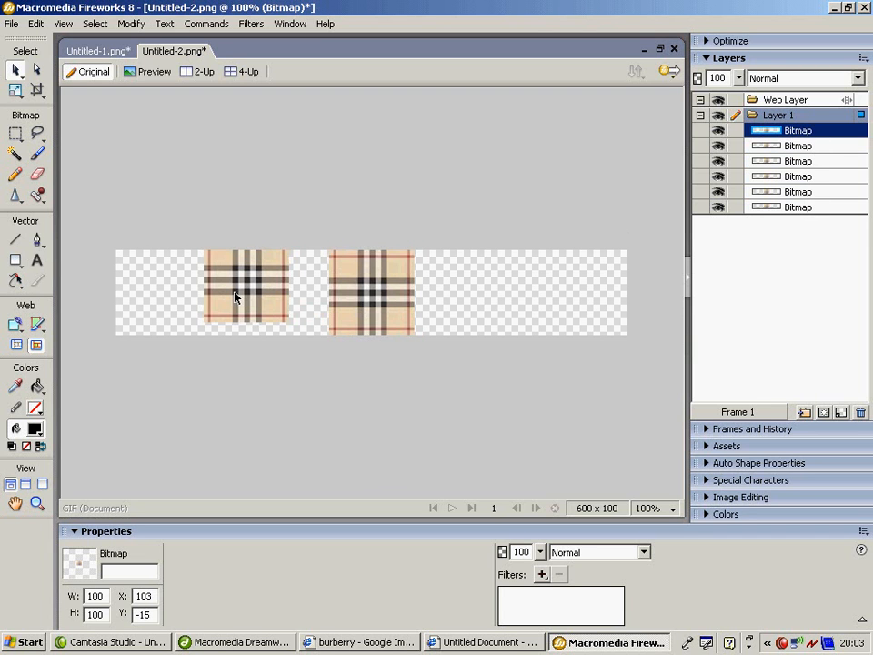
drag(367, 292, 457, 241)
drag(385, 296, 484, 330)
drag(406, 316, 309, 364)
drag(360, 336, 547, 335)
Position the leftmost check tile at X 0, Y 0
click(249, 296)
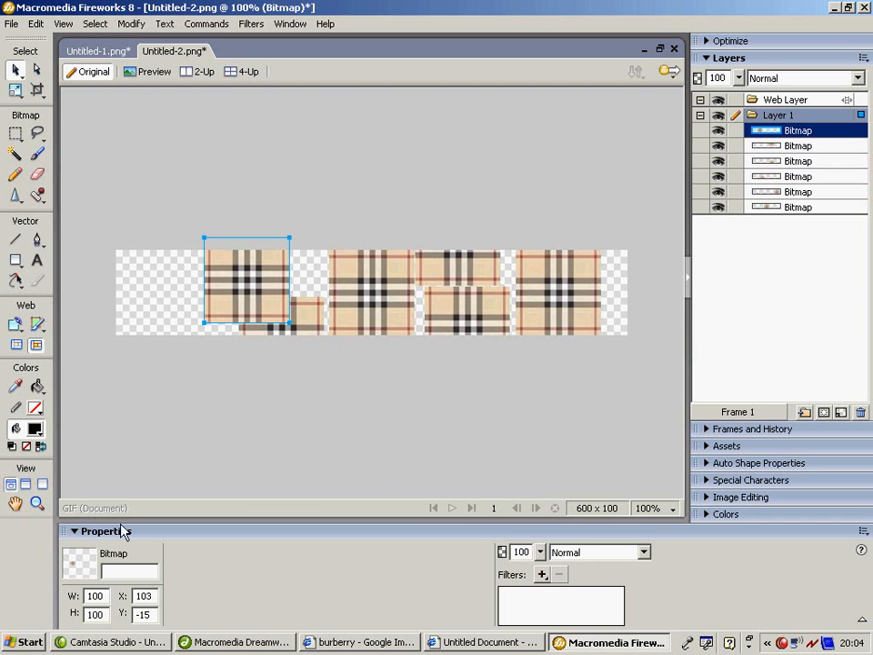
double_click(121, 596)
text(0)
key(Return)
click(145, 614)
text(0)
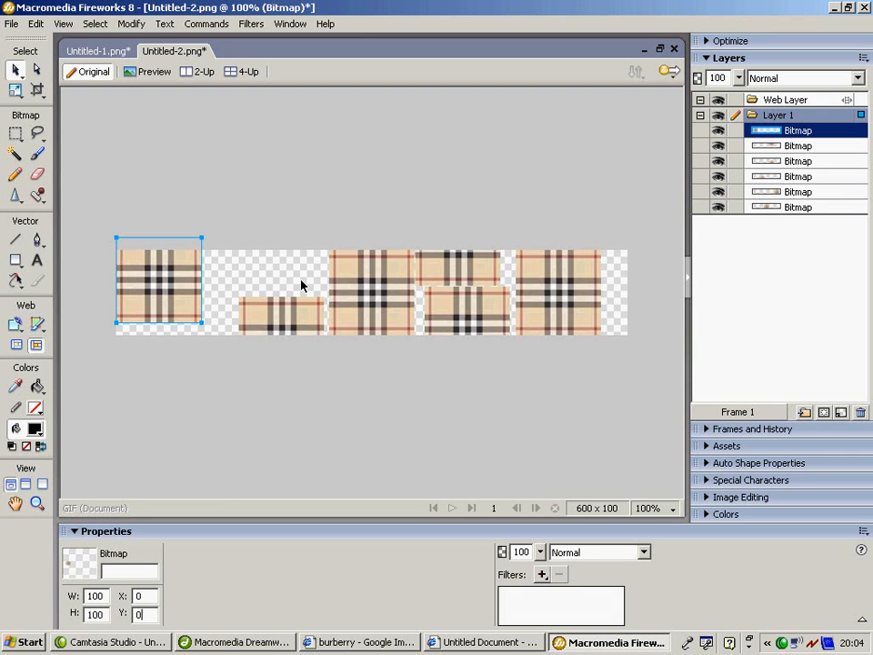
Place the low-lying second check tile at X 100, Y 0, directly beside the first
click(293, 310)
click(150, 613)
text(0)
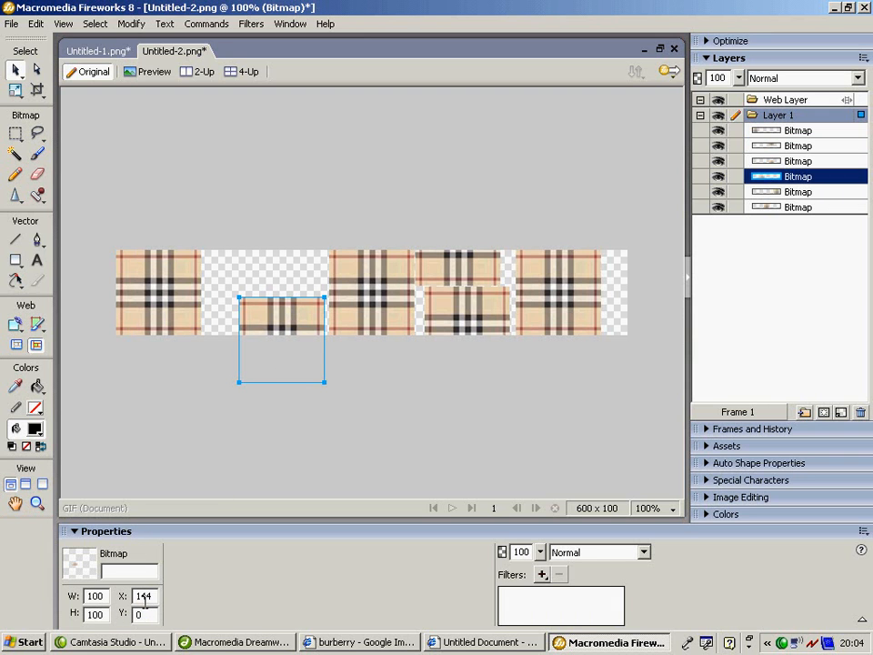
click(137, 597)
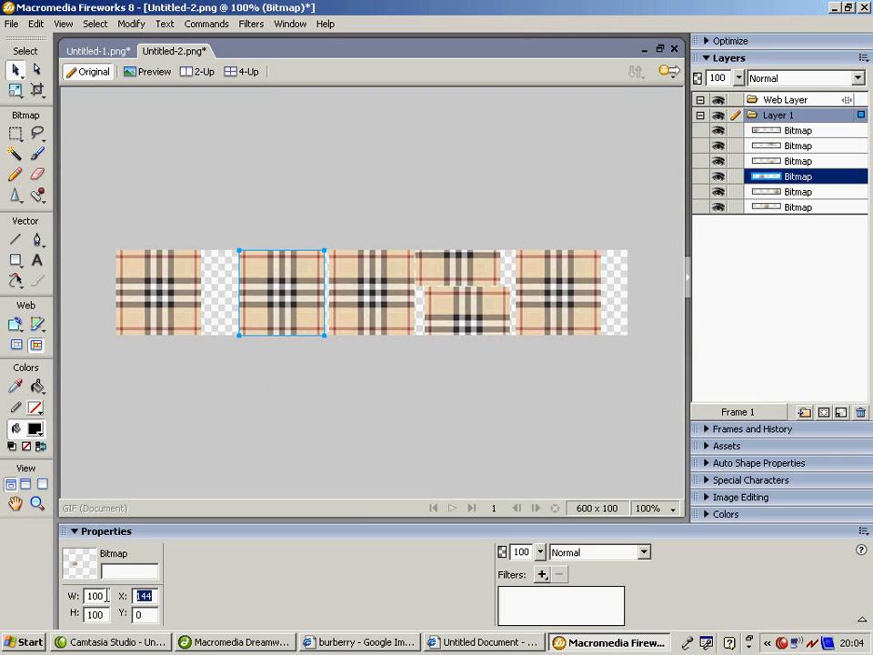
key(Return)
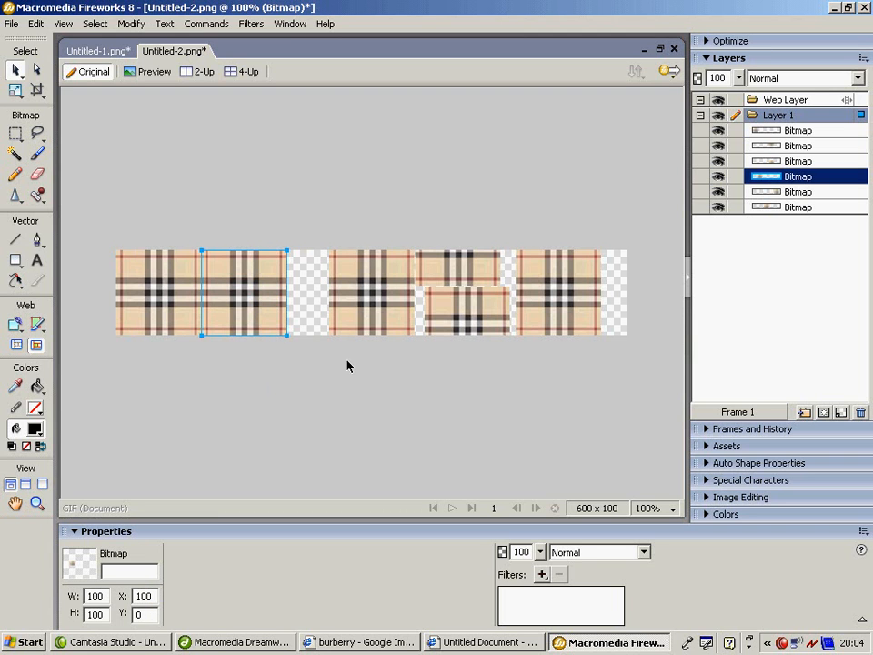
Set the middle check tile's X position to 200 so it adjoins the second tile
click(364, 305)
double_click(149, 596)
text(200)
key(Return)
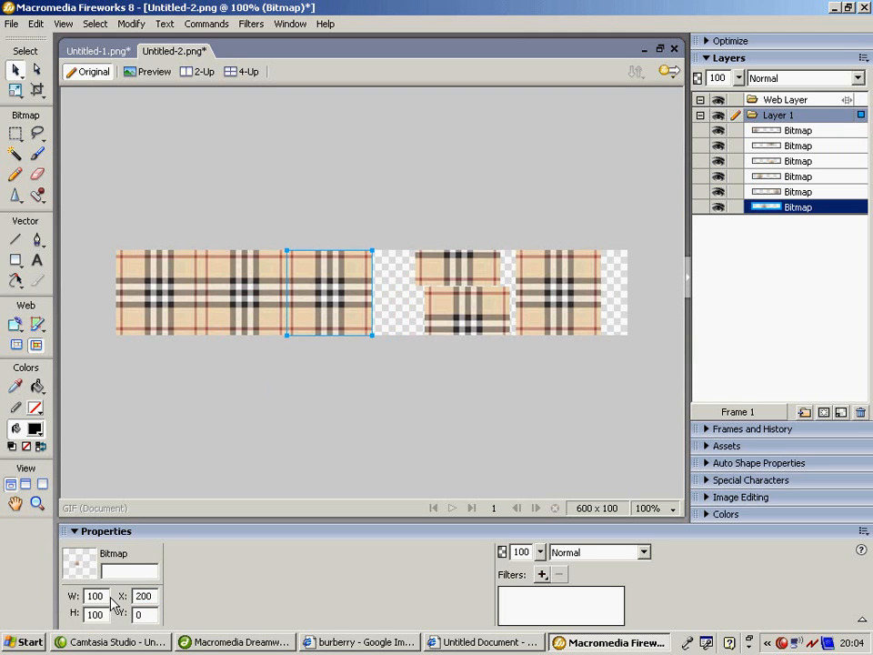
Move the lower of the two overlapping check tiles to X 300, Y 0
click(440, 308)
double_click(147, 595)
text(3)
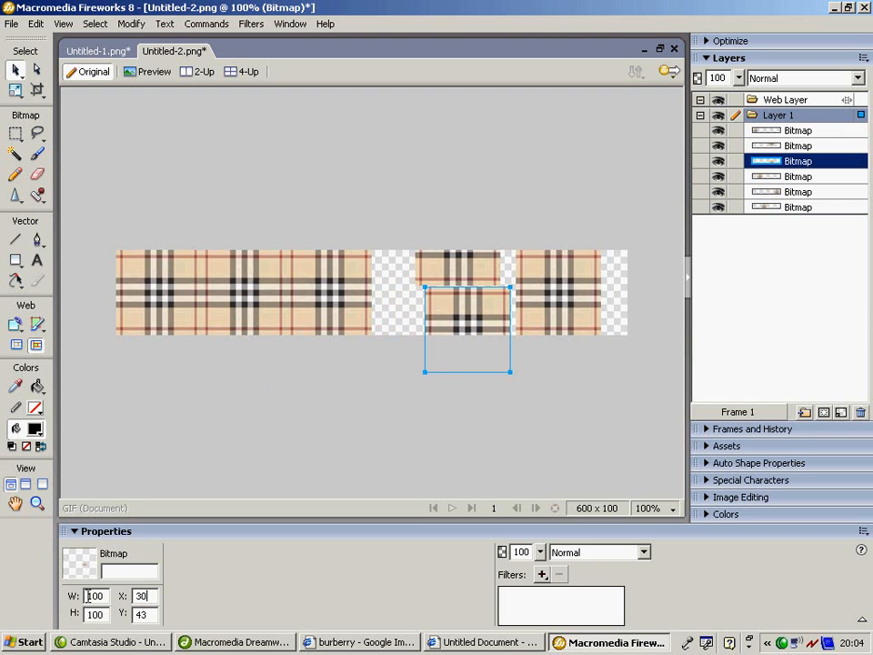
click(150, 615)
text(0)
key(Return)
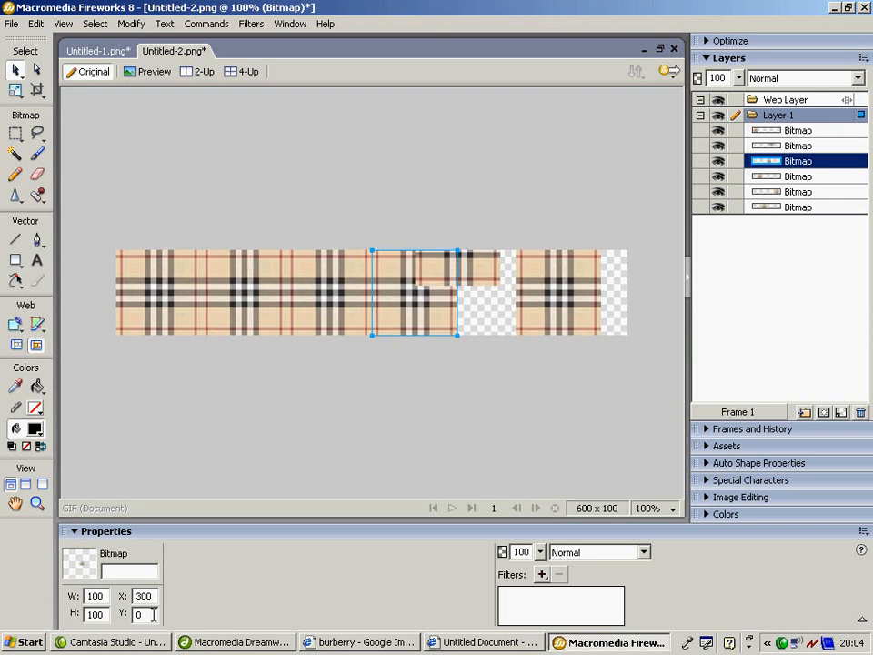
Move the check tile that extends above the canvas to X 400, Y 0
click(472, 271)
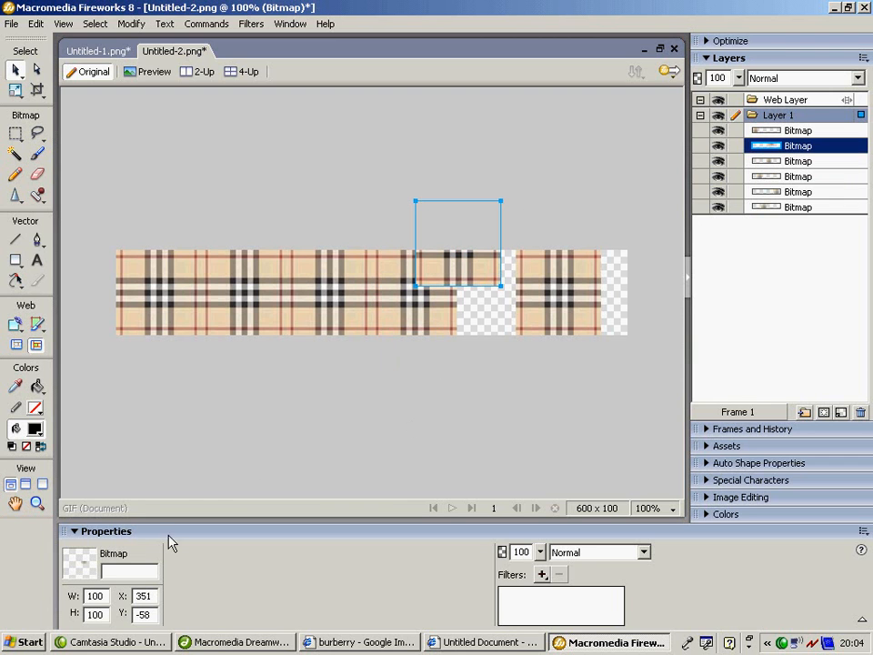
drag(147, 595, 121, 600)
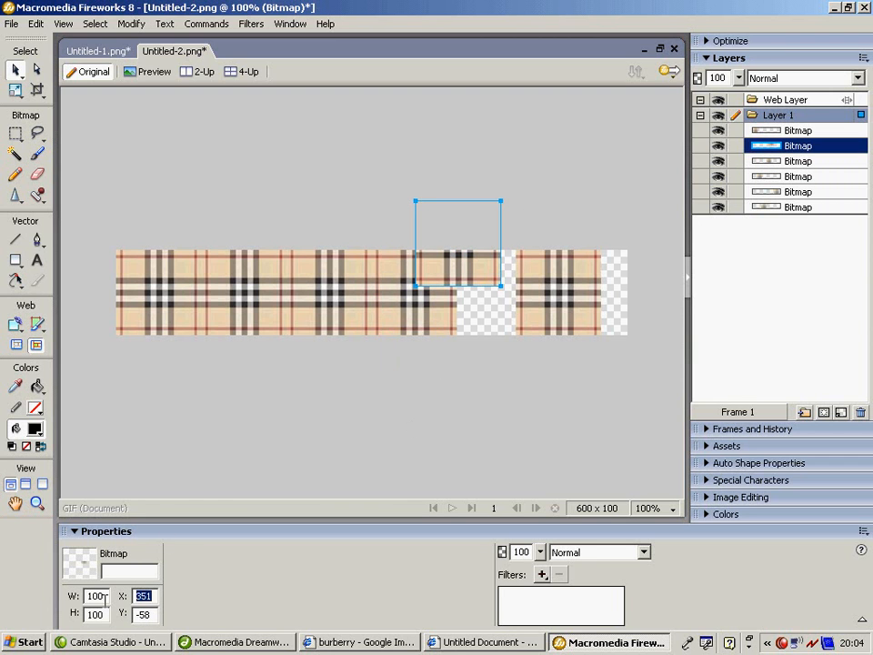
text(400)
click(155, 615)
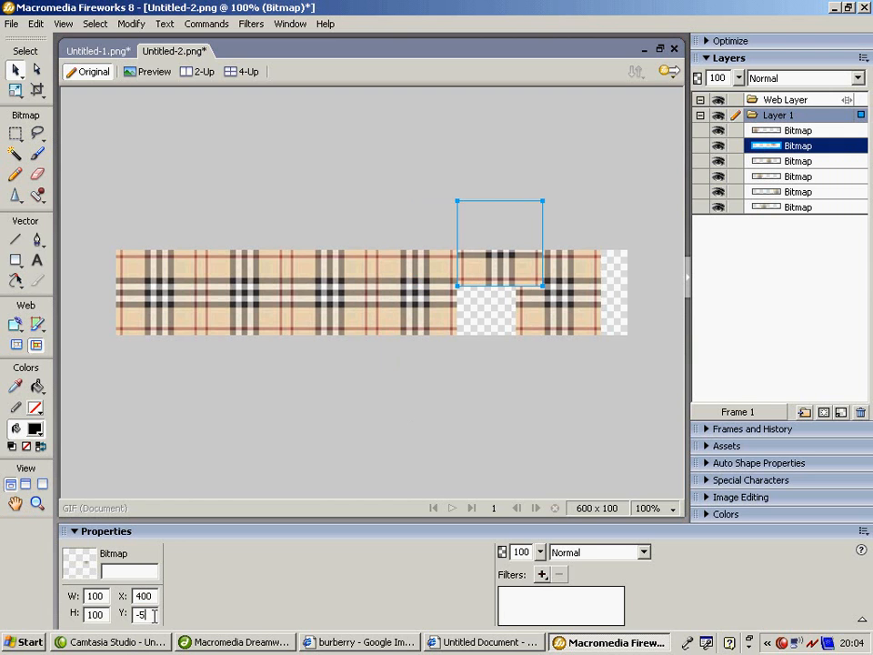
text(0)
key(Return)
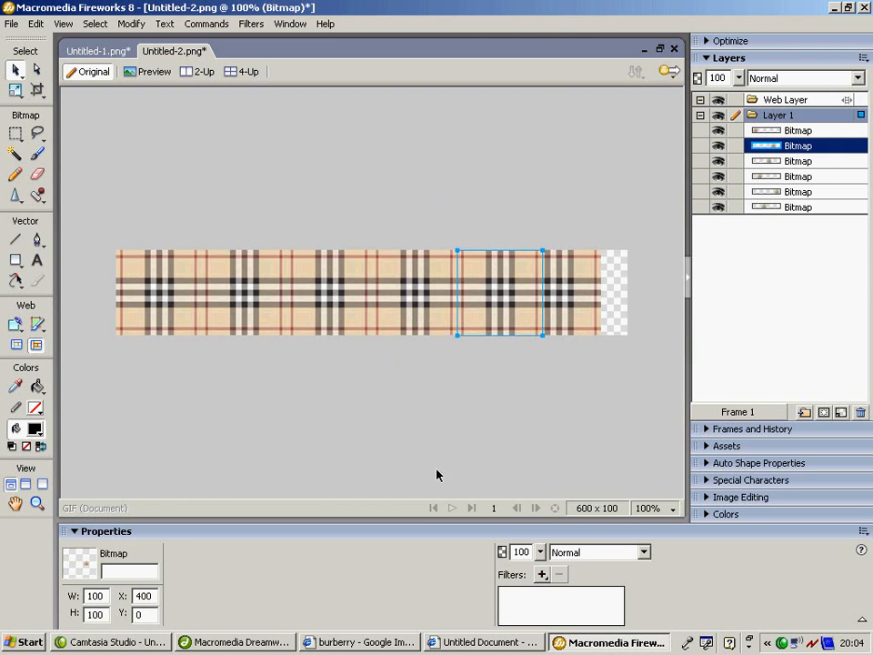
Set the last check tile's X position to 500 to complete the strip
click(576, 294)
double_click(148, 595)
text(5)
key(Return)
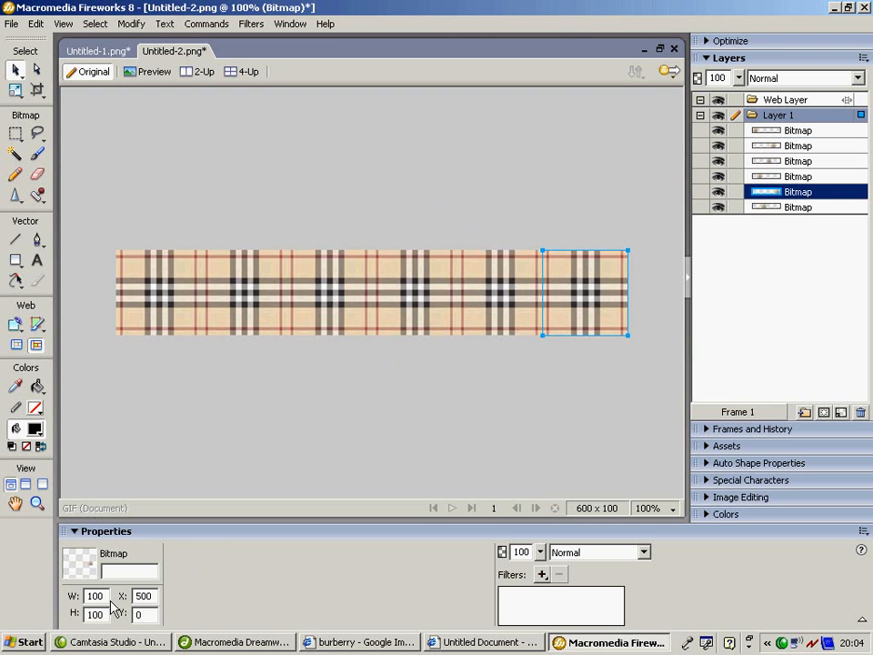
Select all six check tiles and flatten them into a single bitmap
drag(111, 186, 608, 431)
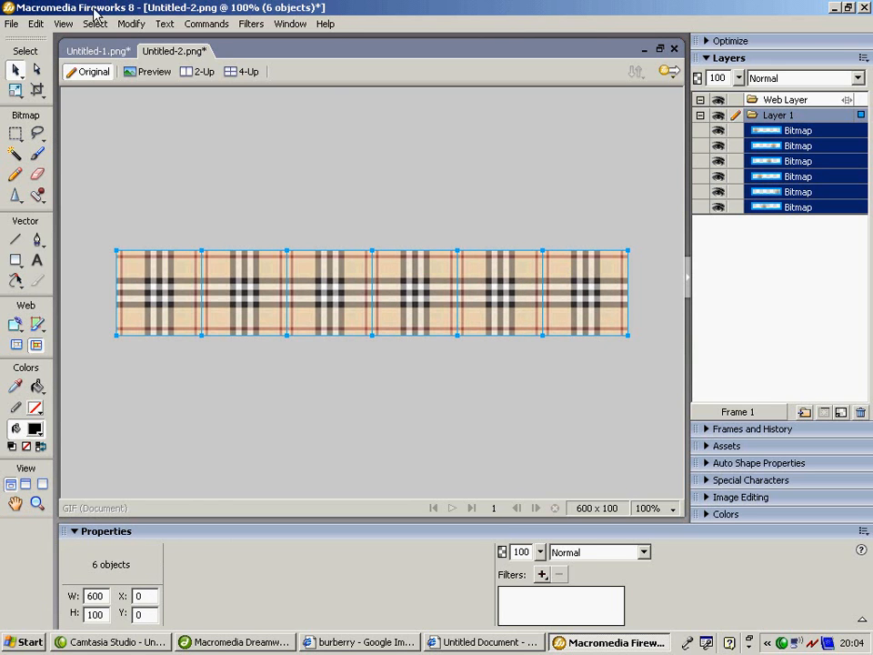
click(132, 24)
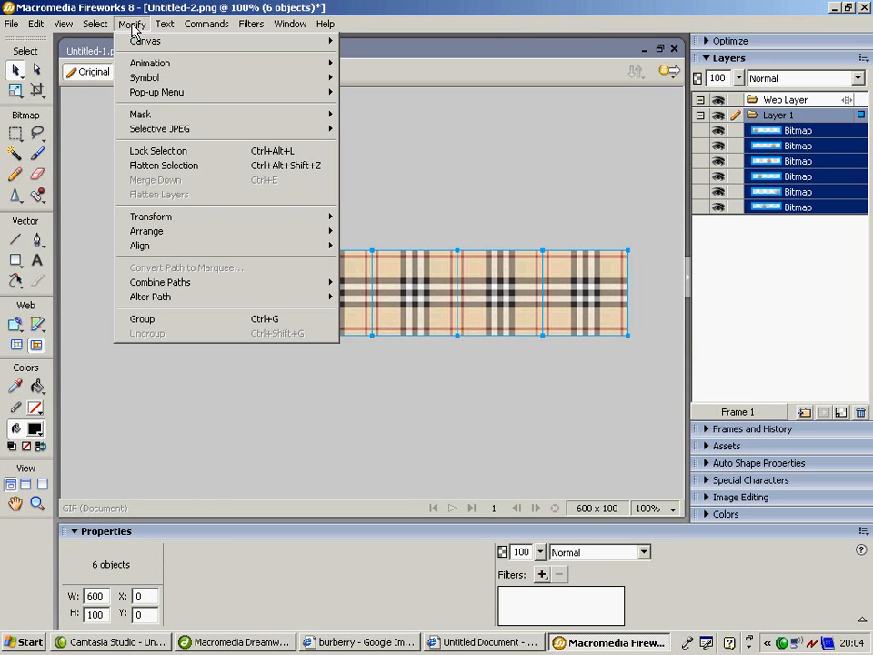
click(189, 166)
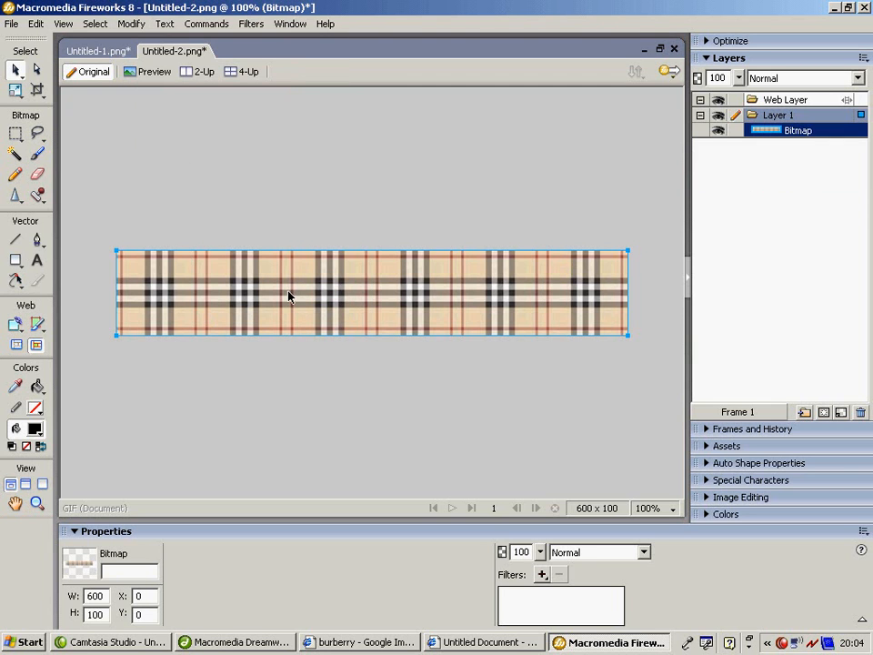
Copy the flattened check strip and switch to the Untitled-1 banner document
click(37, 24)
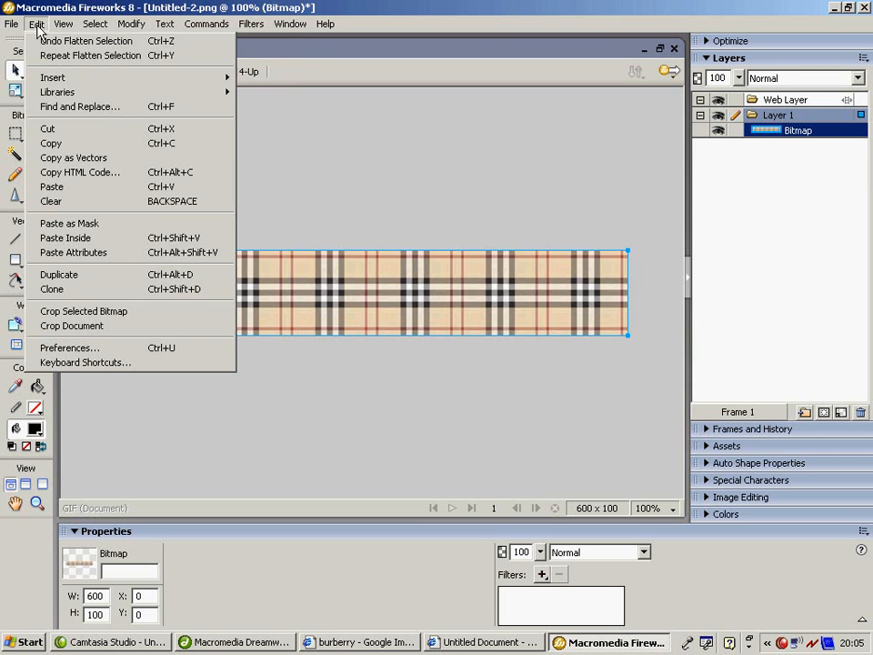
click(88, 144)
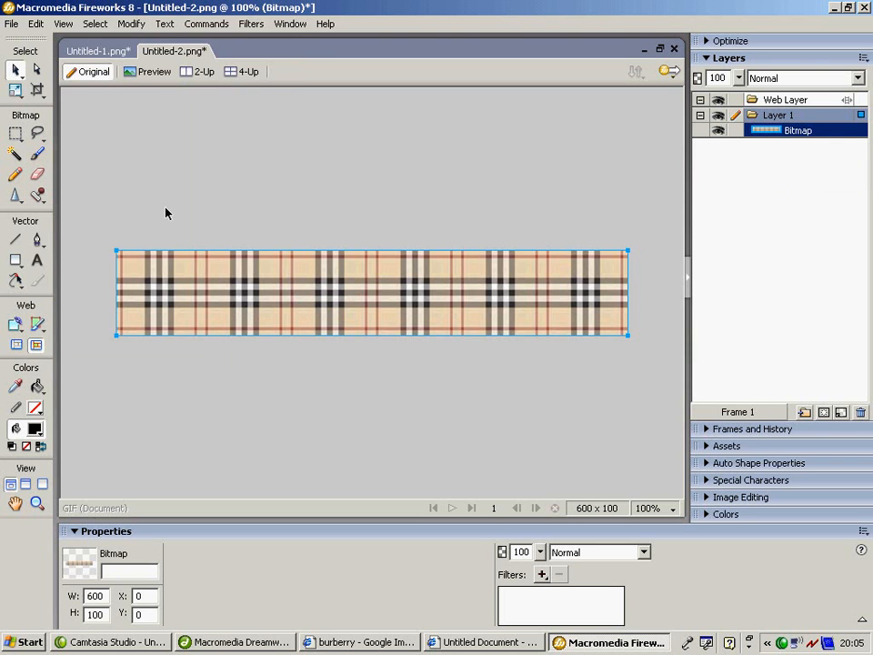
click(113, 51)
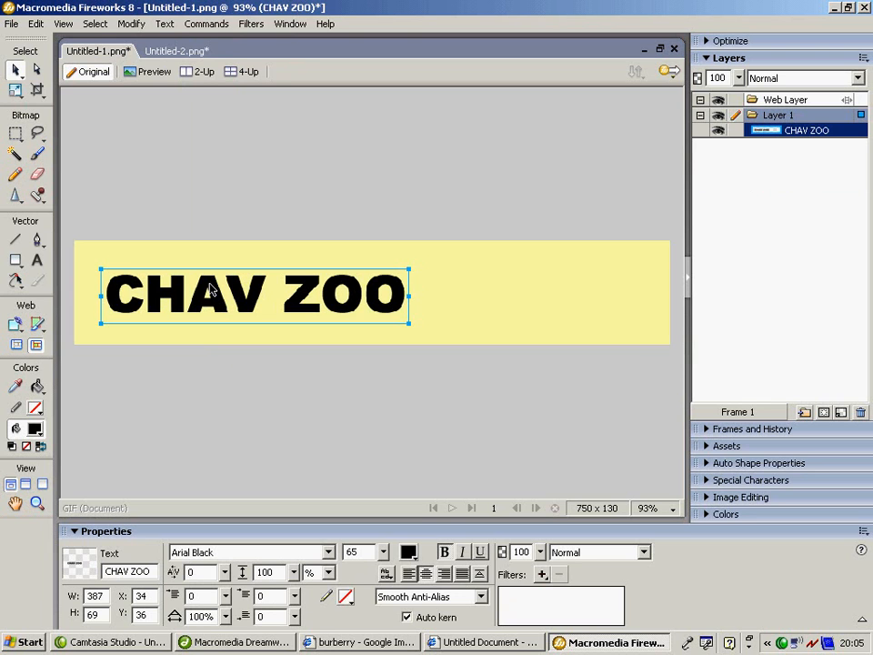
Try pasting the check strip inside the plain CHAV ZOO text and undo it
click(39, 26)
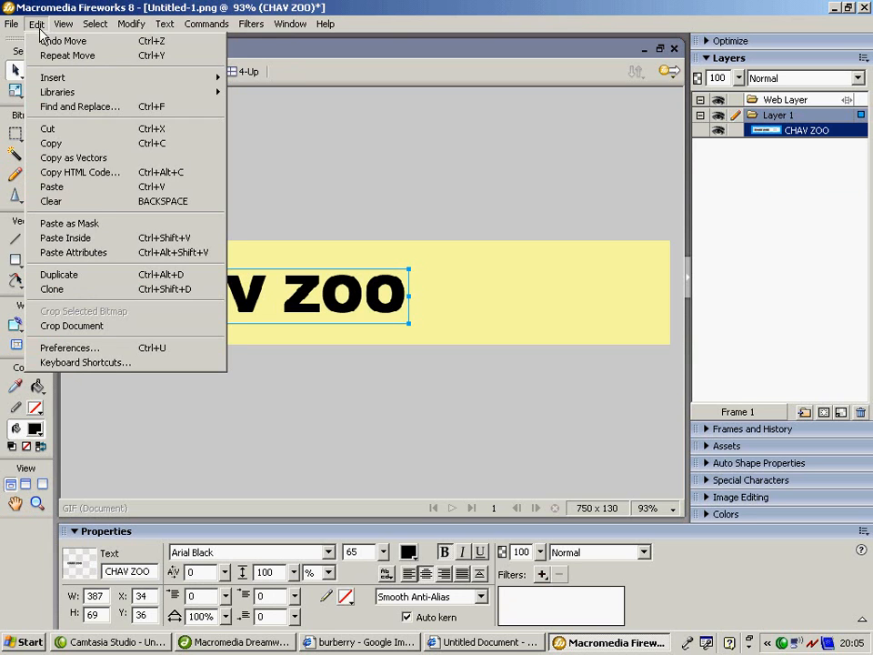
click(120, 239)
click(120, 245)
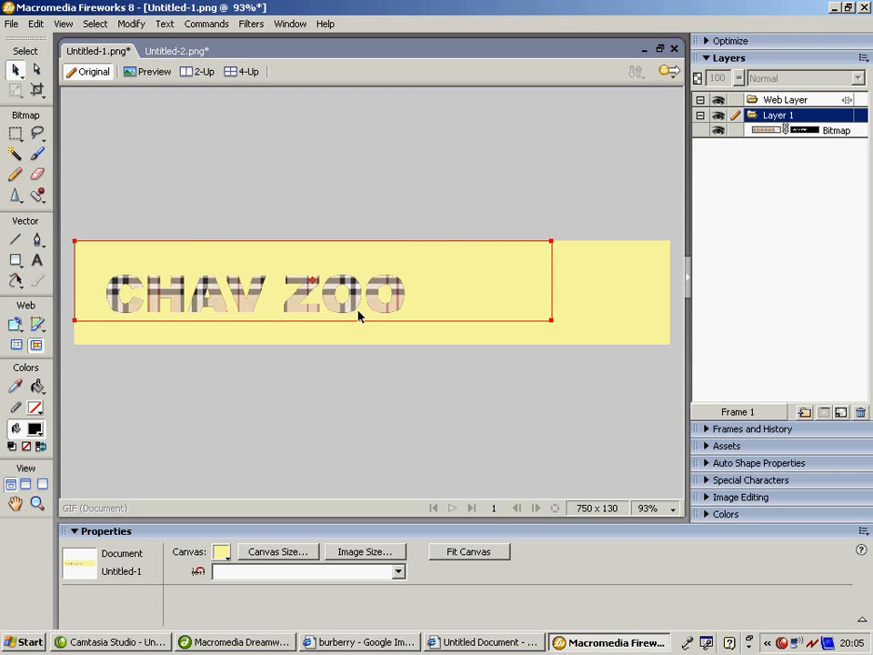
key(ctrl+z)
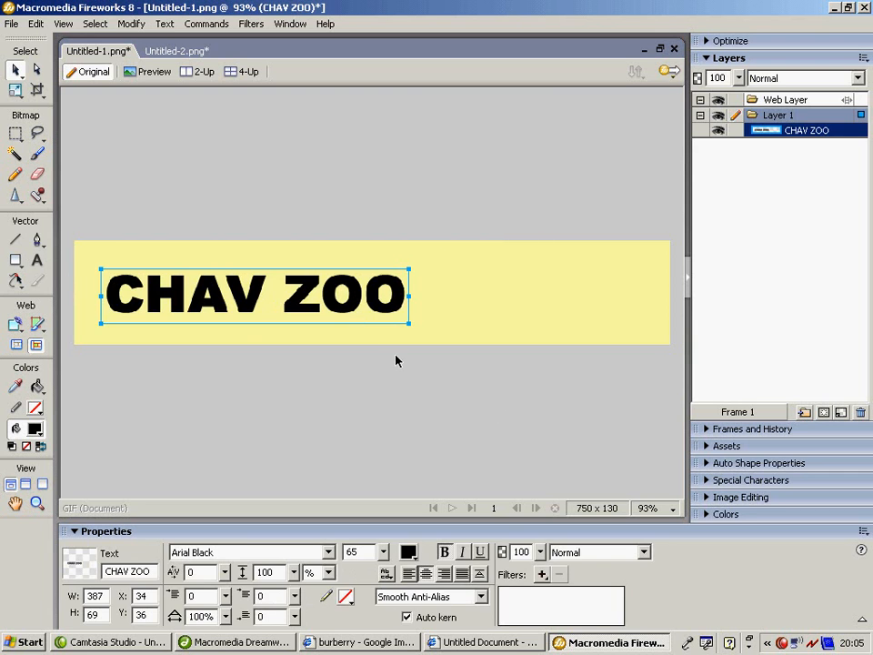
Apply a Raised Emboss filter to the CHAV ZOO text with a slightly increased emboss width
click(542, 574)
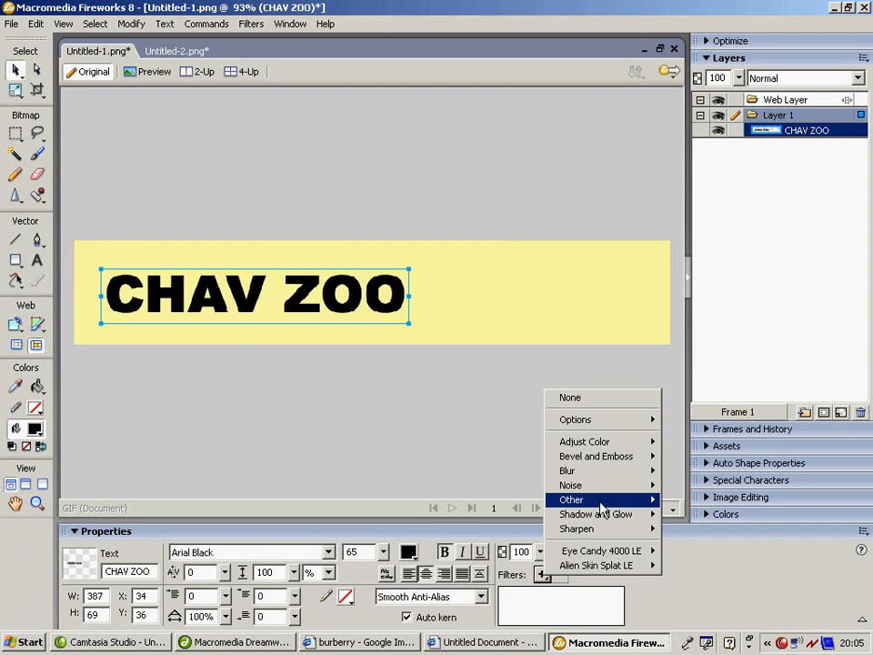
mouse_move(629, 465)
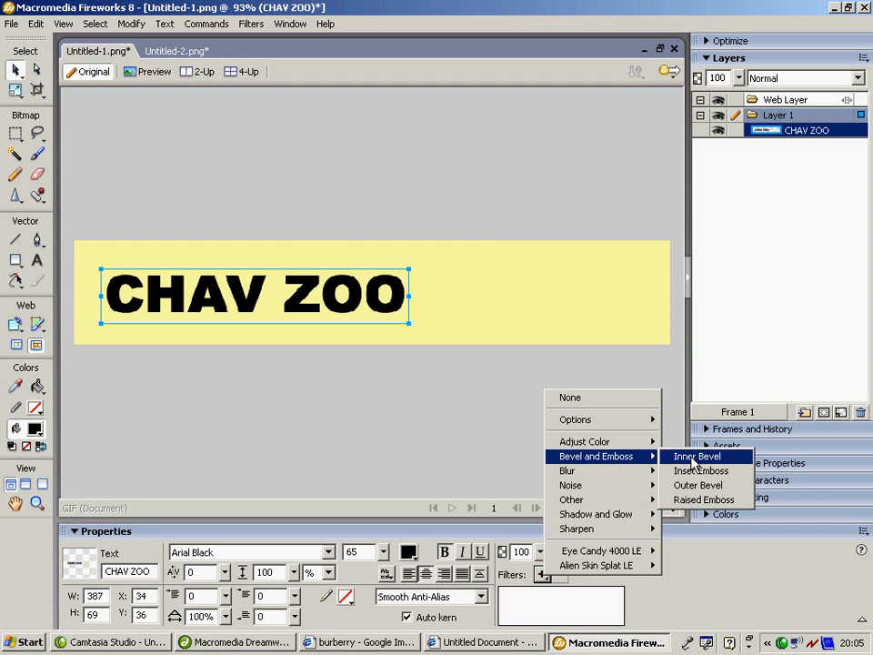
click(715, 500)
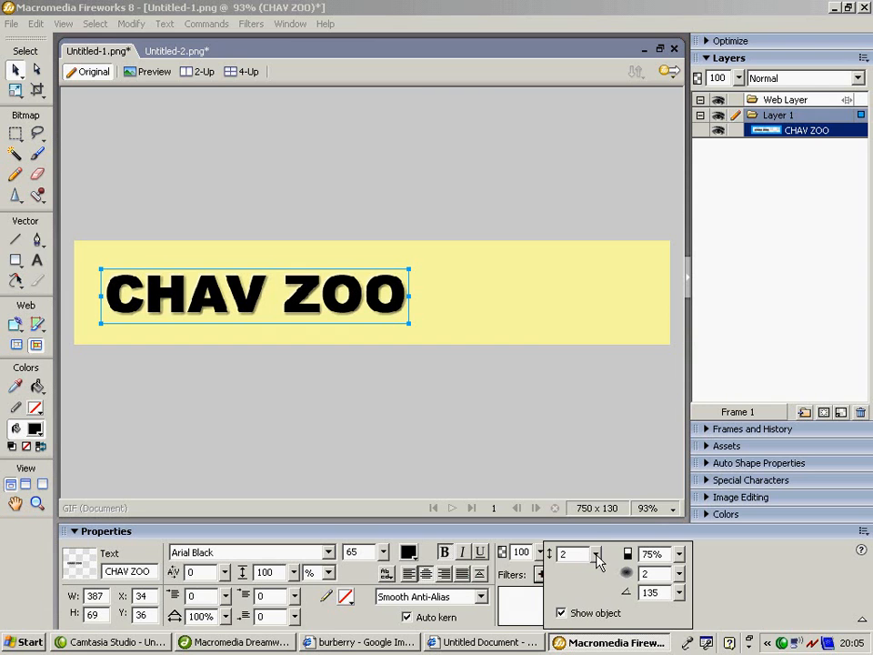
drag(596, 564, 597, 556)
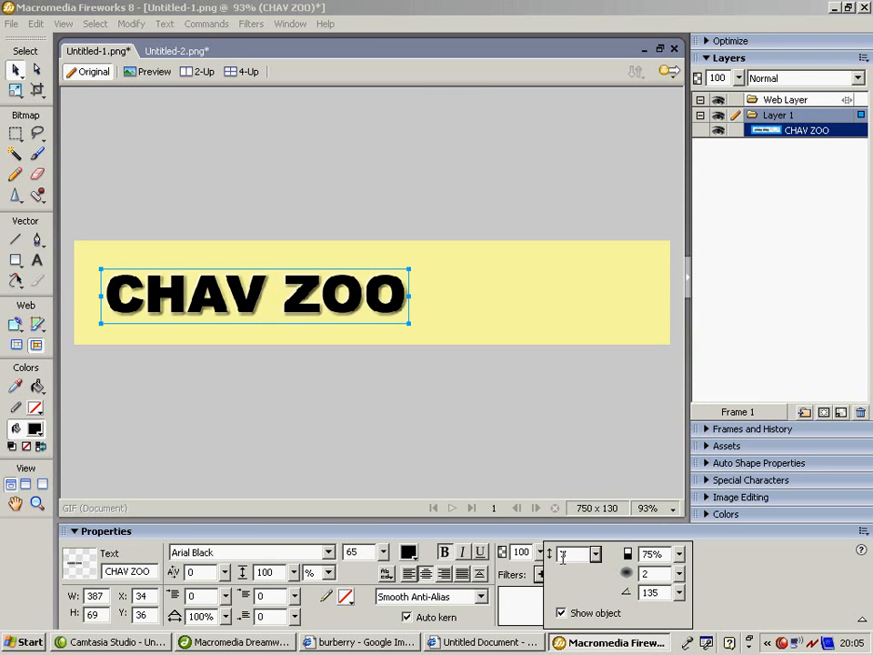
click(464, 436)
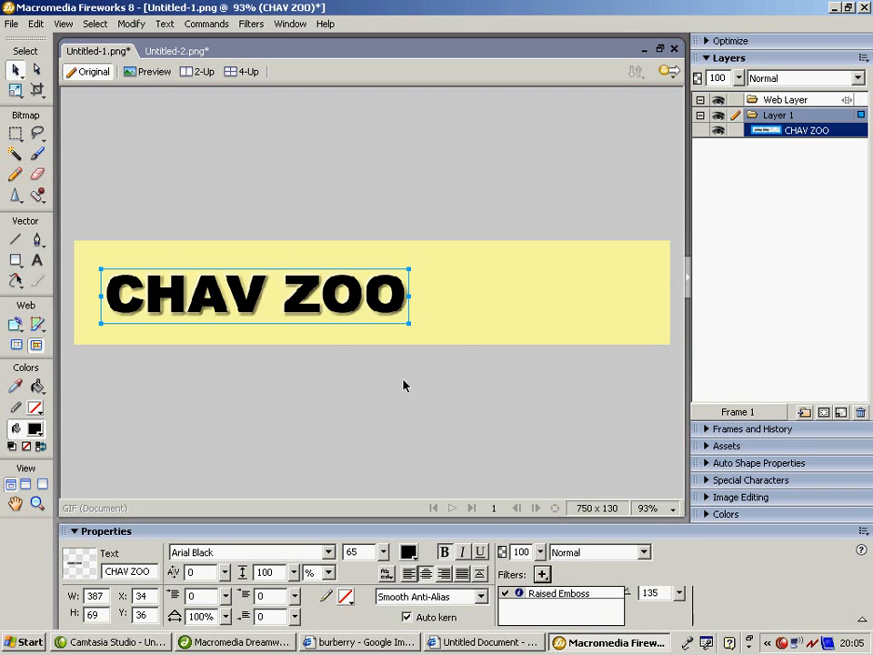
Paste the copied check strip inside the embossed CHAV ZOO text
click(37, 23)
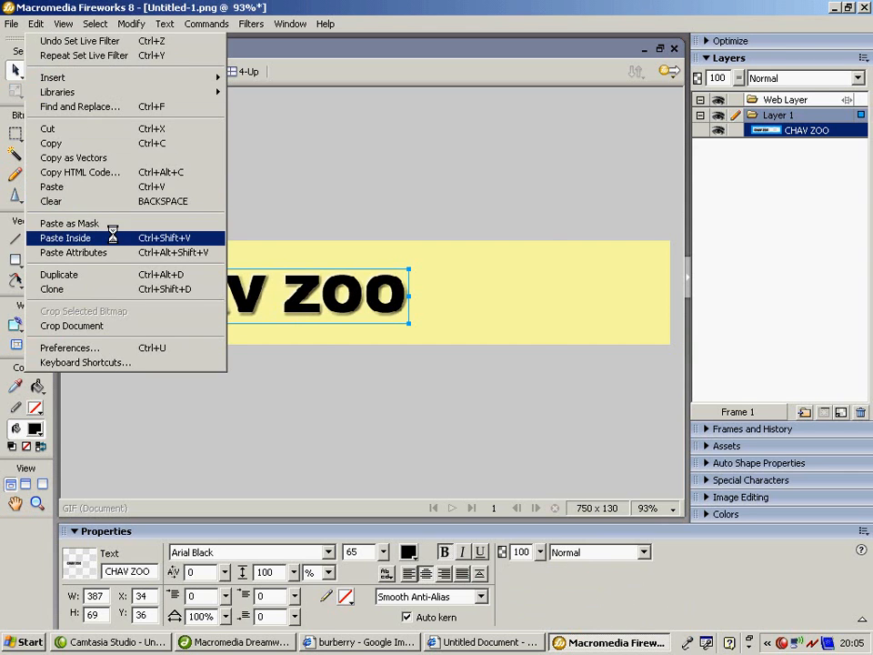
click(114, 237)
click(370, 288)
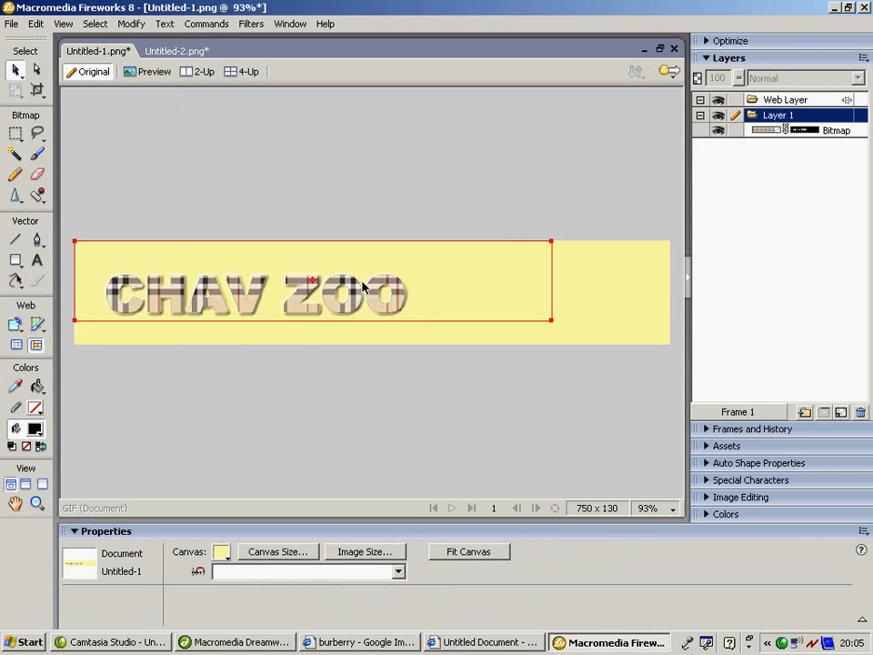
Undo the pasted check fill and the Raised Emboss, and apply an Inner Bevel filter to the CHAV ZOO text
click(341, 321)
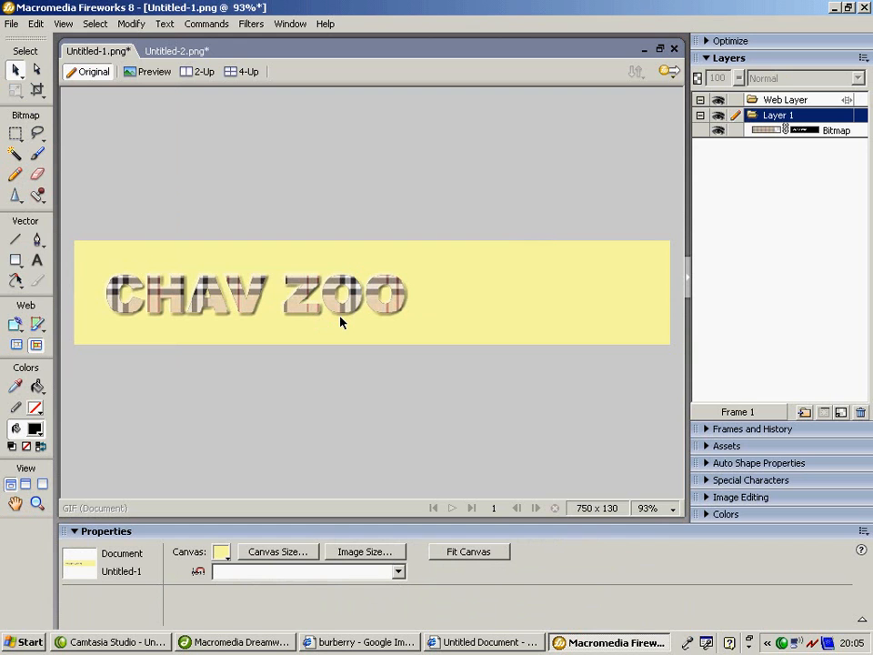
key(ctrl+z)
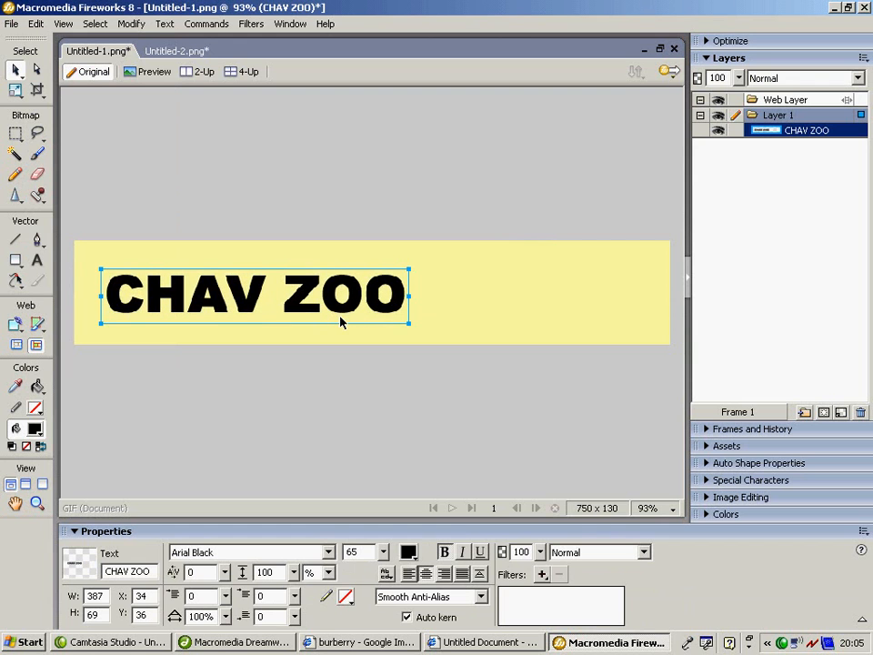
click(542, 573)
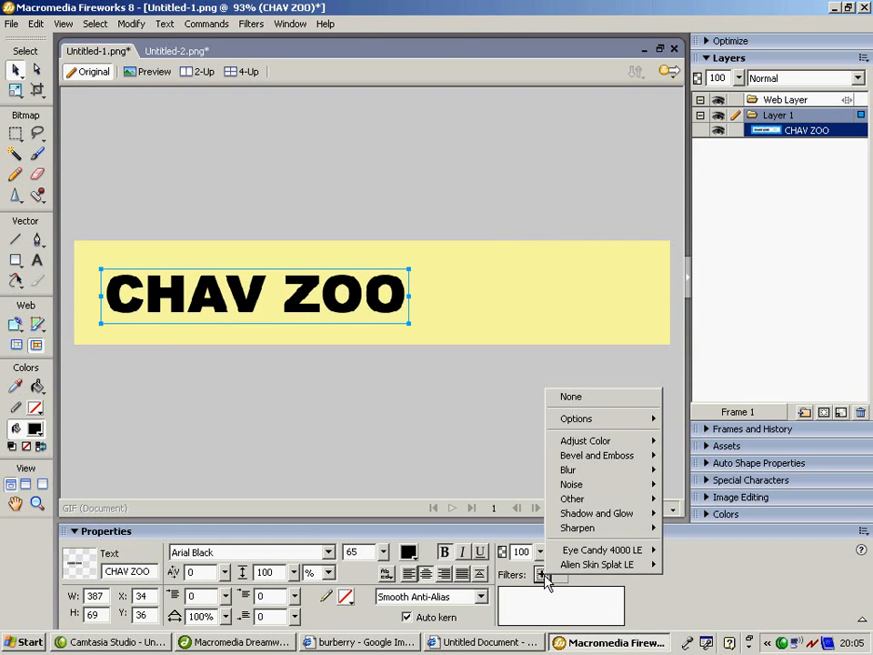
mouse_move(635, 457)
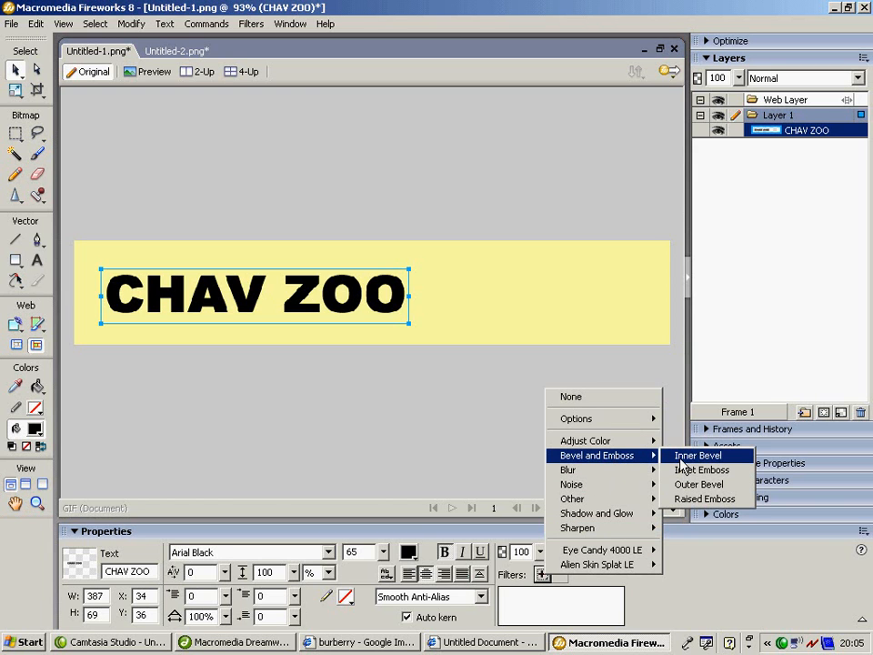
click(684, 457)
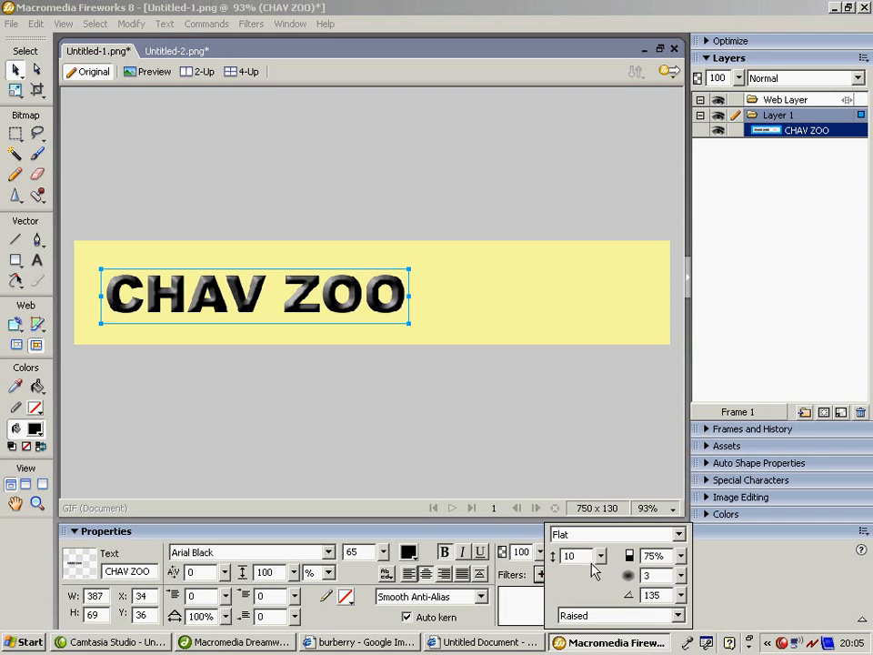
click(719, 570)
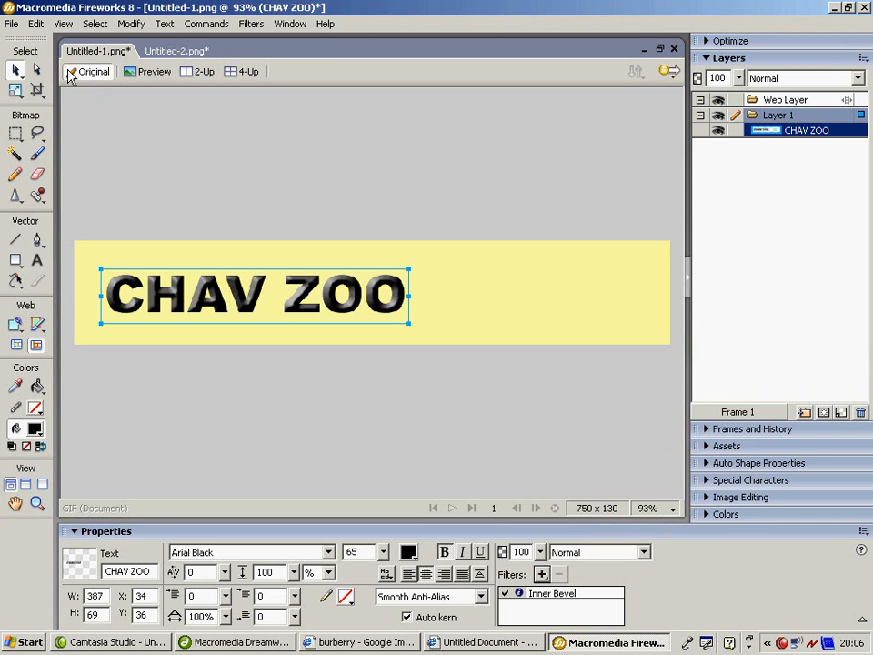
Paste the copied check strip inside the bevelled CHAV ZOO text and move the filled text to X -11, Y 9
click(36, 25)
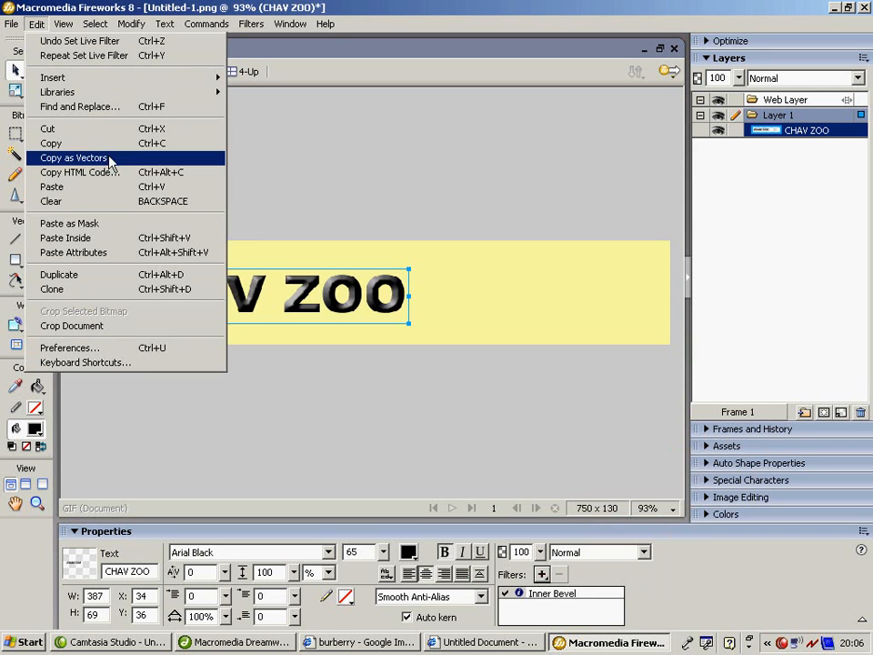
click(124, 237)
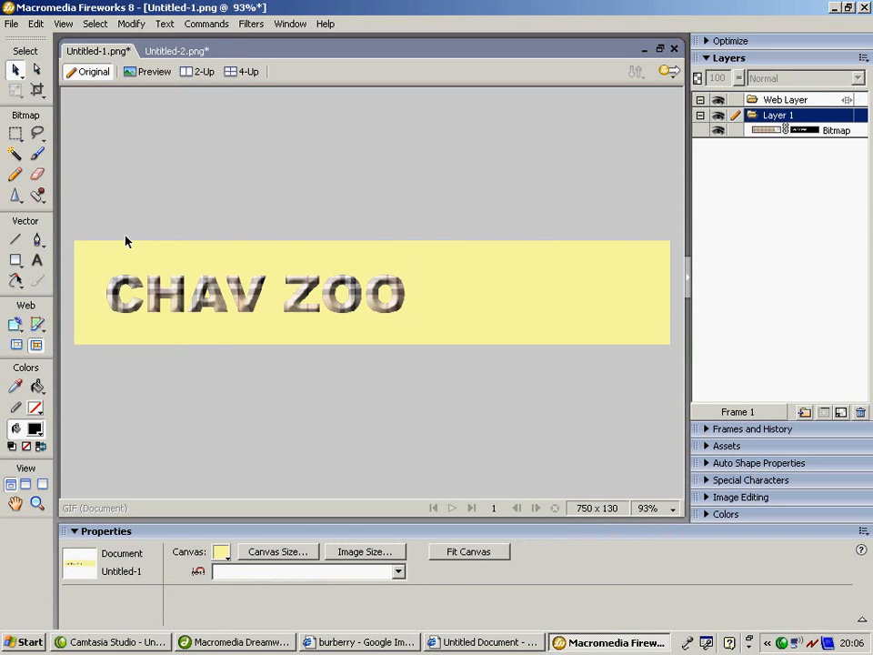
click(299, 307)
drag(299, 307, 293, 311)
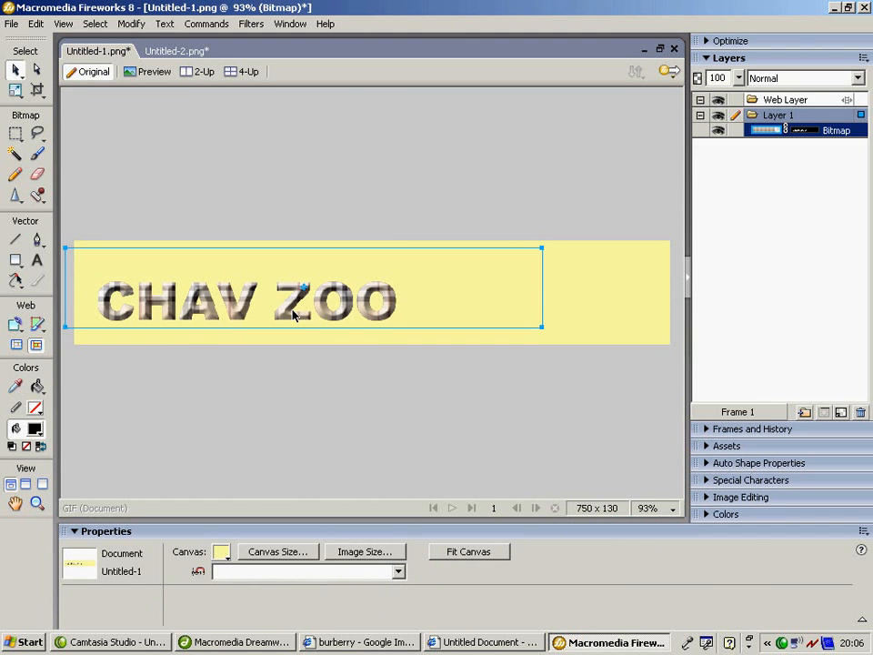
Start saving the banner under a new name and choose the folder My Documents\OCR Nationals\Unit_2\chav_zoo\images
click(12, 26)
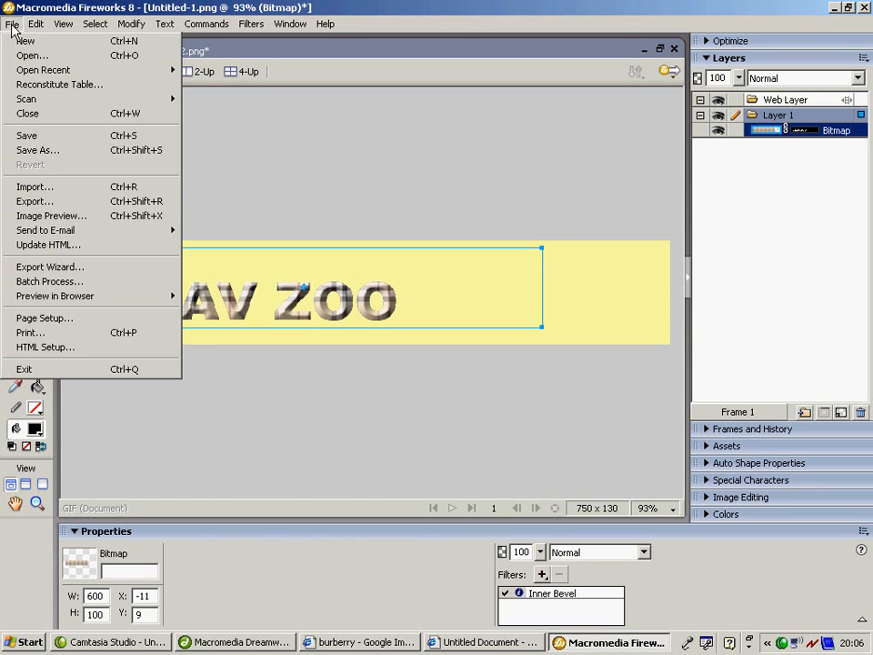
click(80, 151)
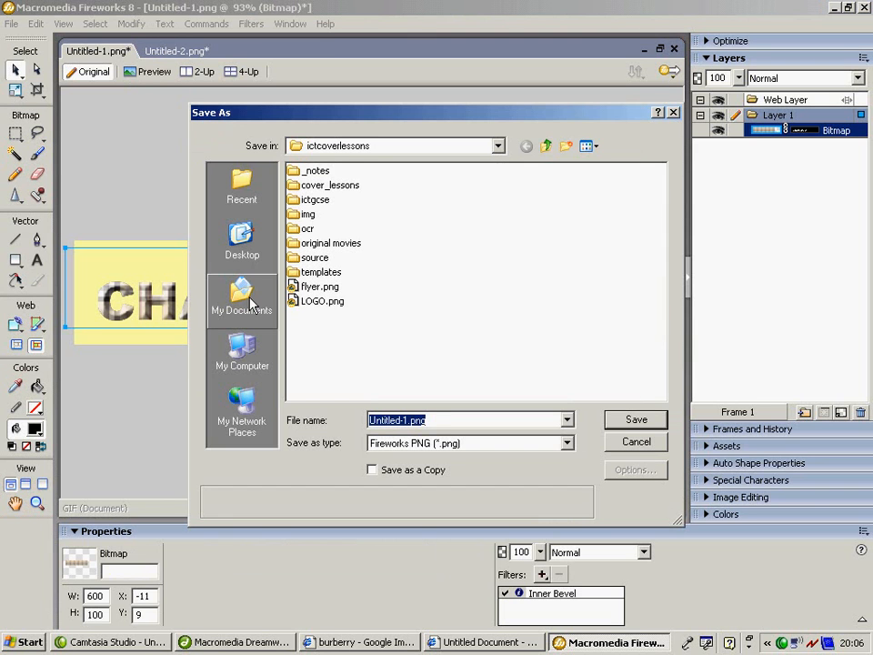
click(247, 300)
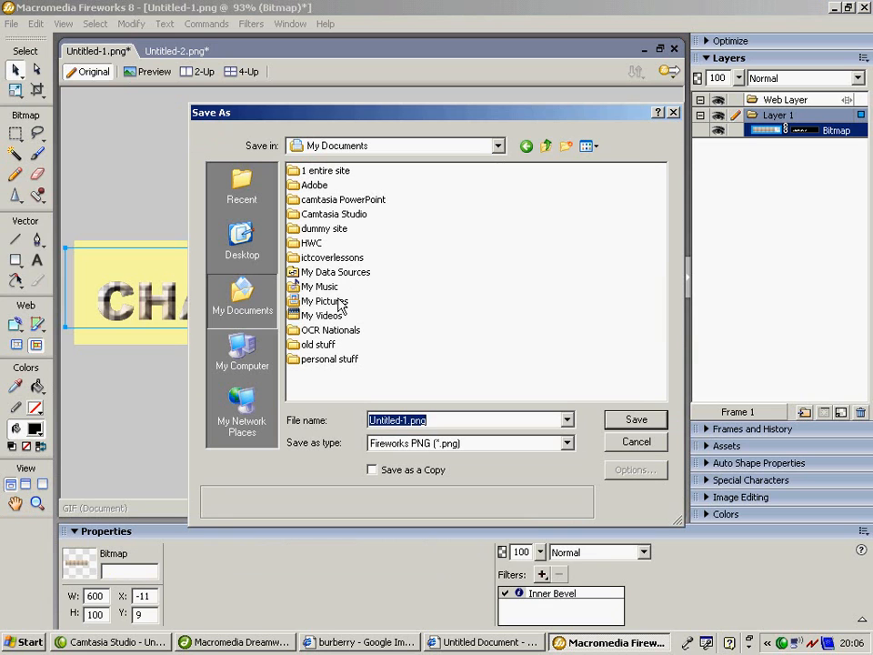
double_click(331, 332)
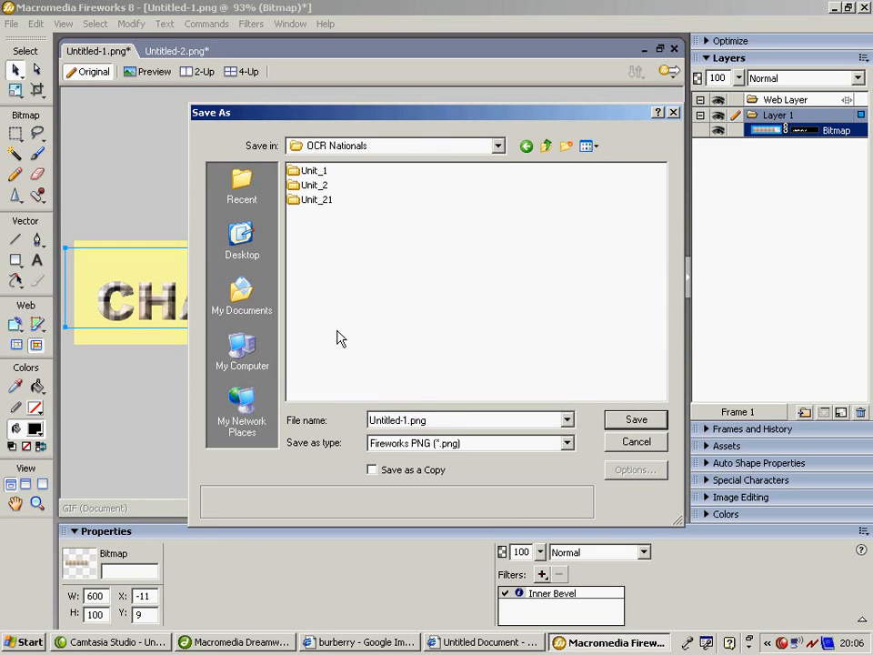
double_click(316, 186)
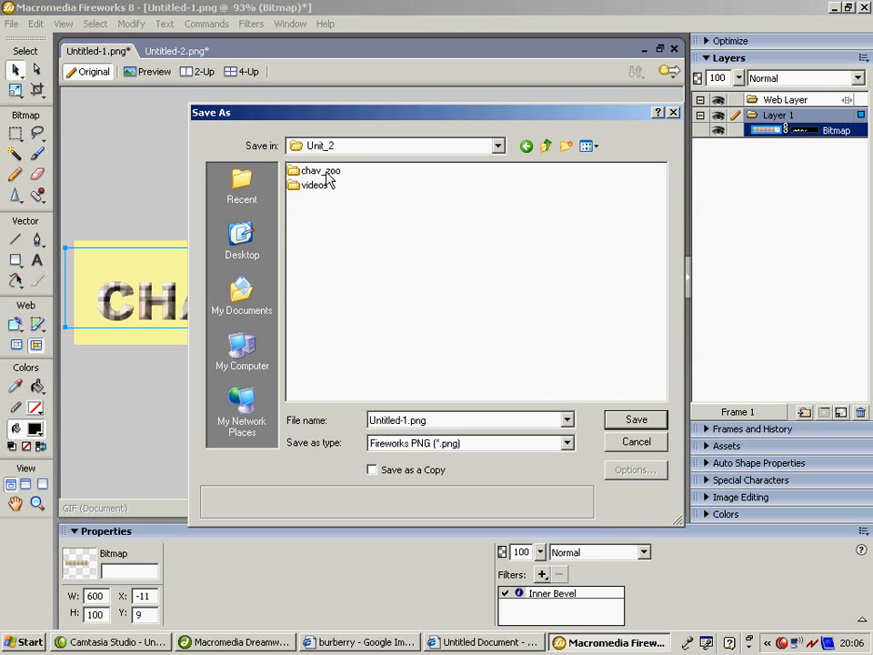
double_click(329, 172)
double_click(315, 187)
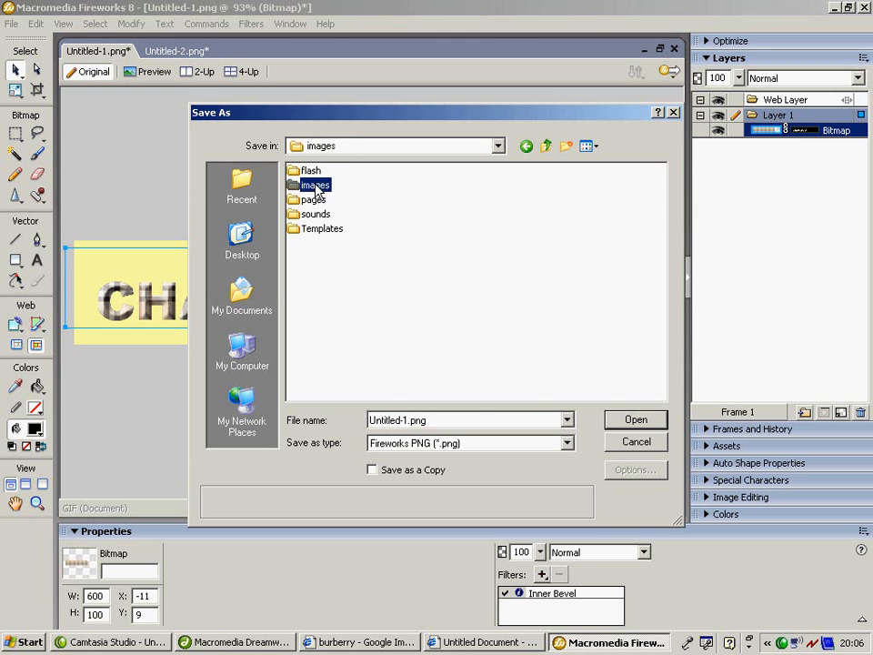
Save the banner as a JPEG file named banner
click(566, 444)
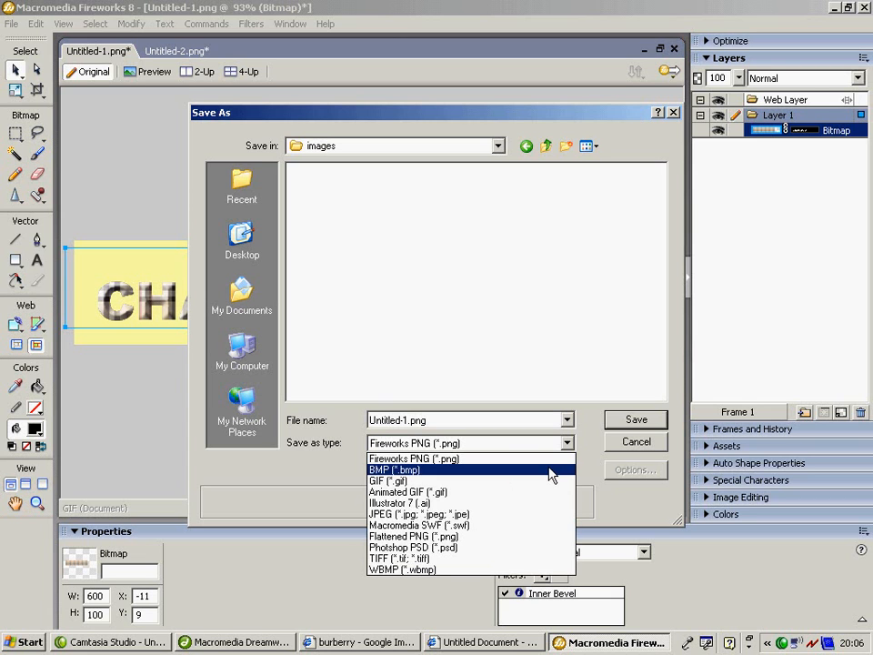
click(528, 514)
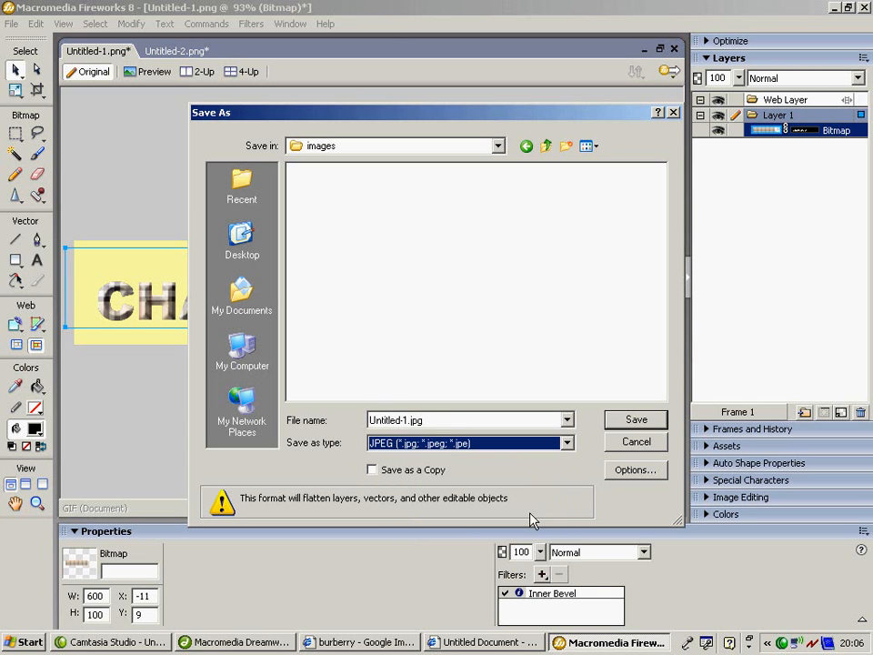
double_click(407, 419)
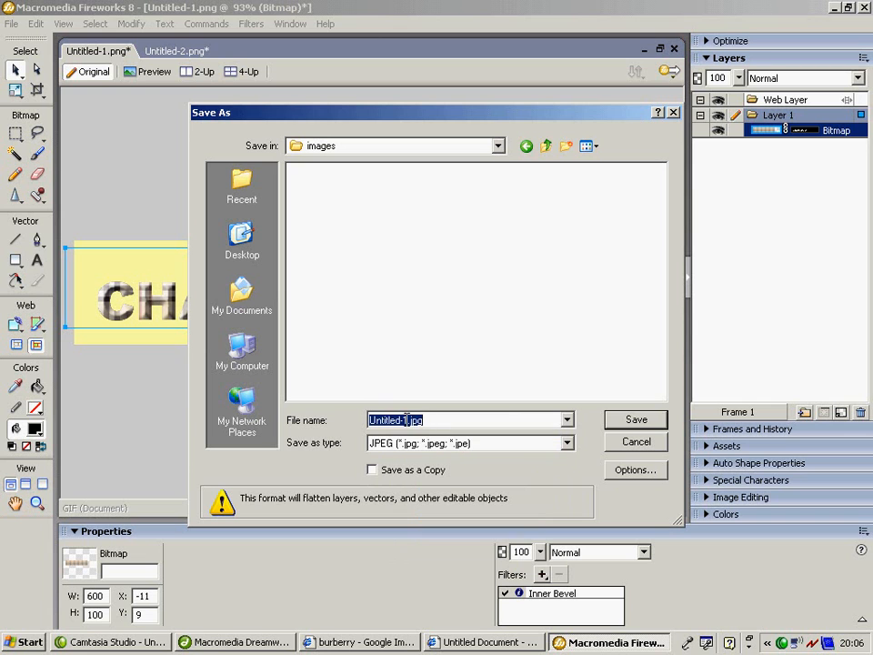
text(banner)
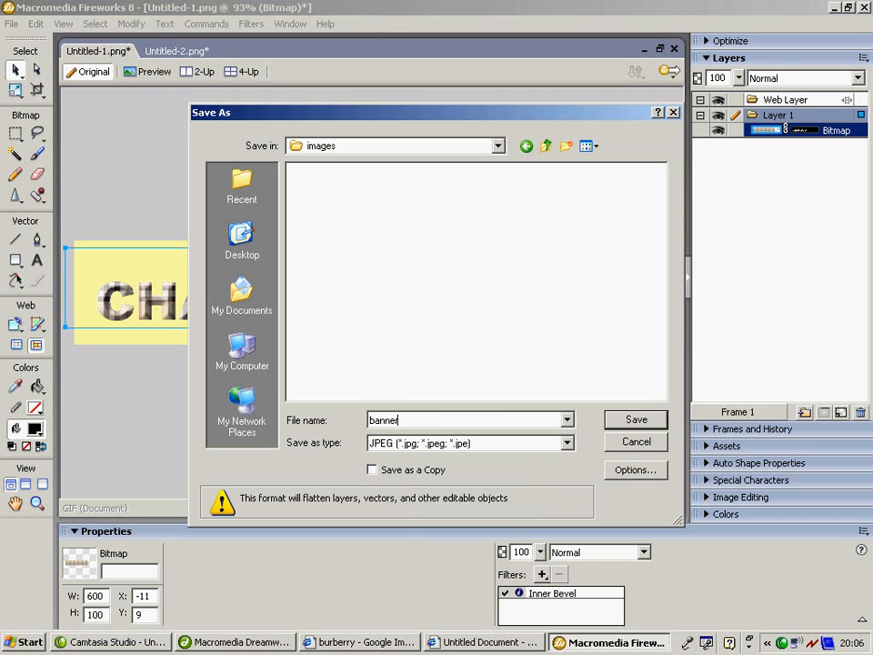
click(652, 424)
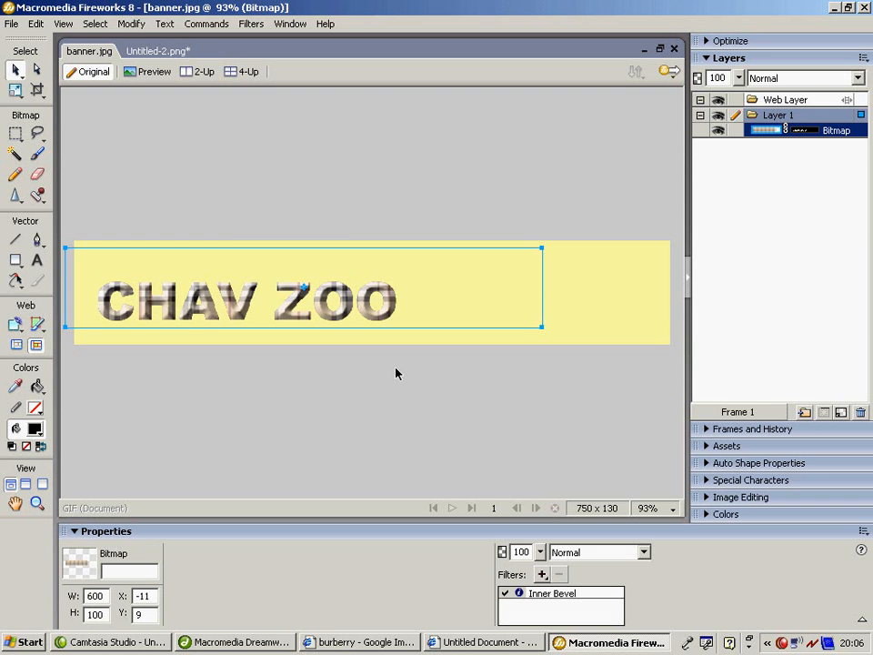
Switch to Dreamweaver and show the contents of the ChavZoo site's images folder
click(241, 641)
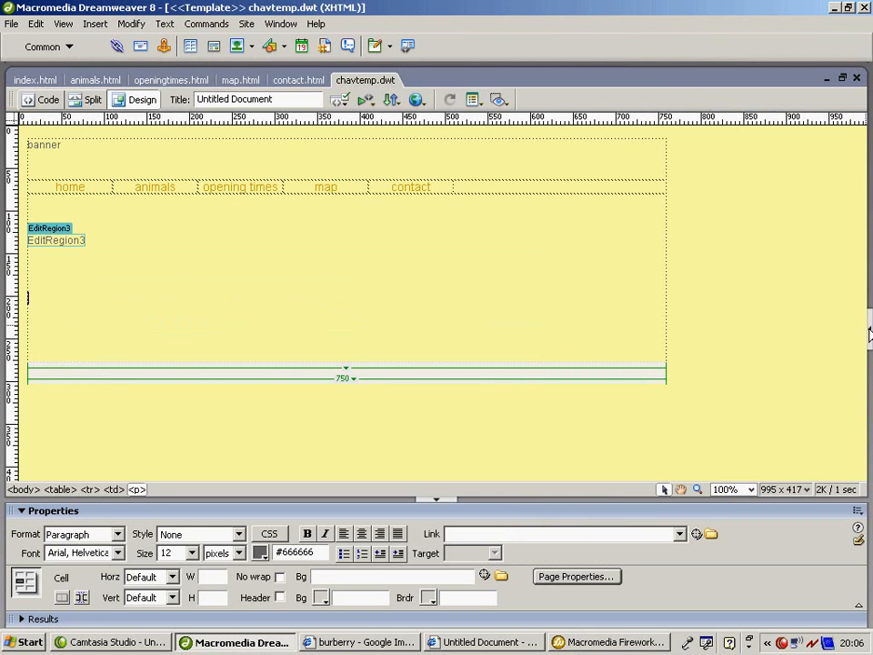
click(868, 331)
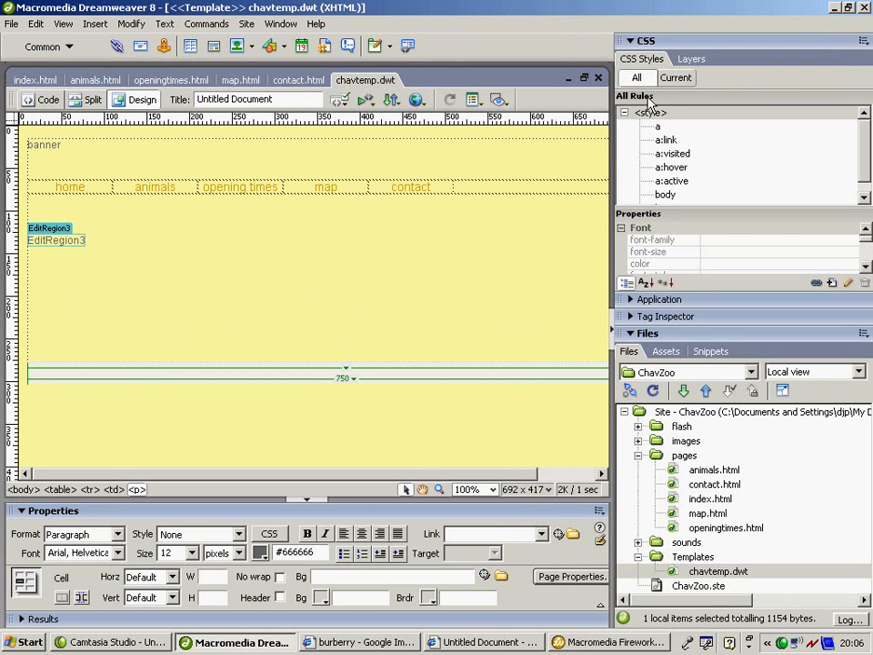
click(647, 43)
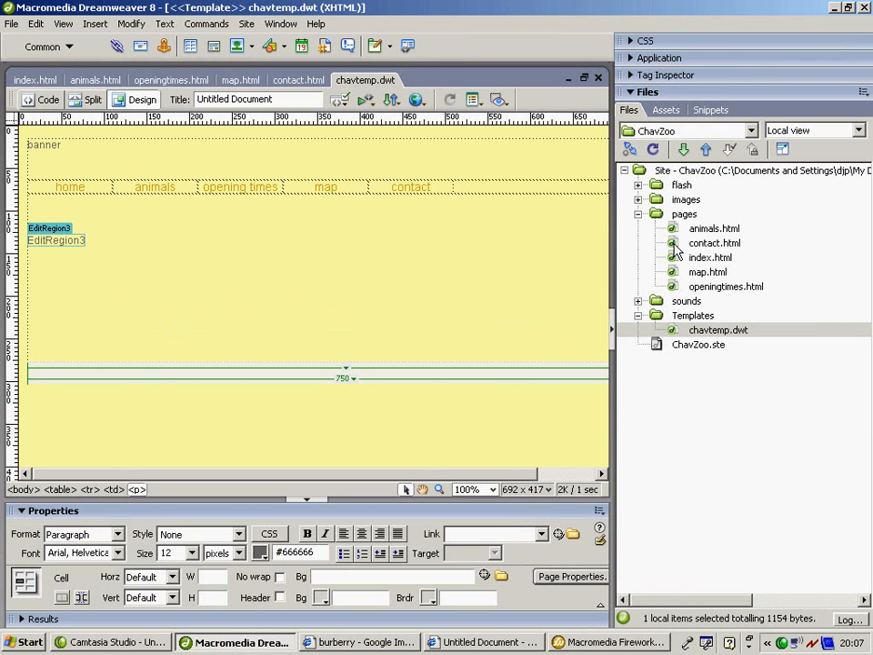
click(638, 199)
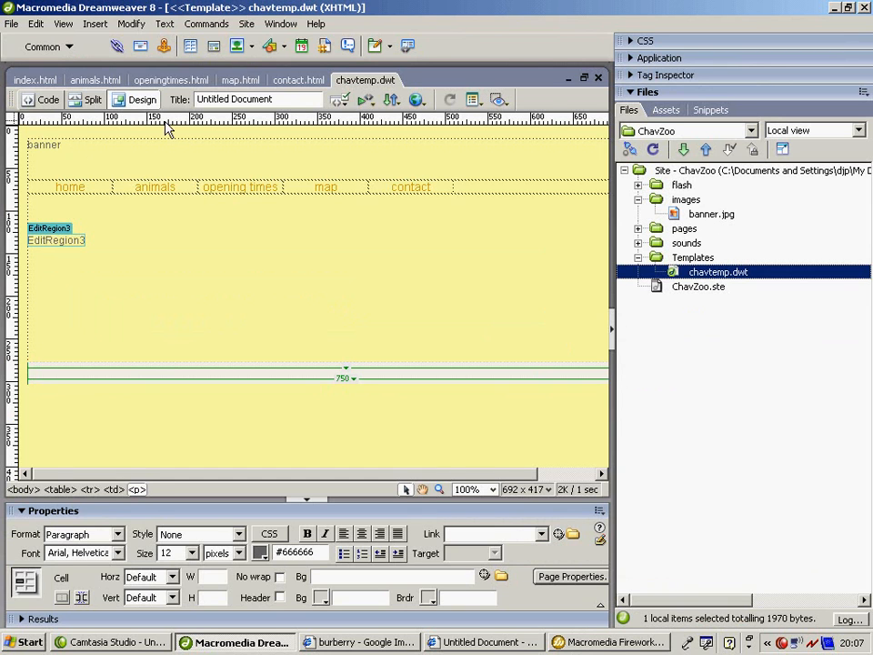
Delete the placeholder word "banner" from the top cell of the chavtemp.dwt template
click(71, 144)
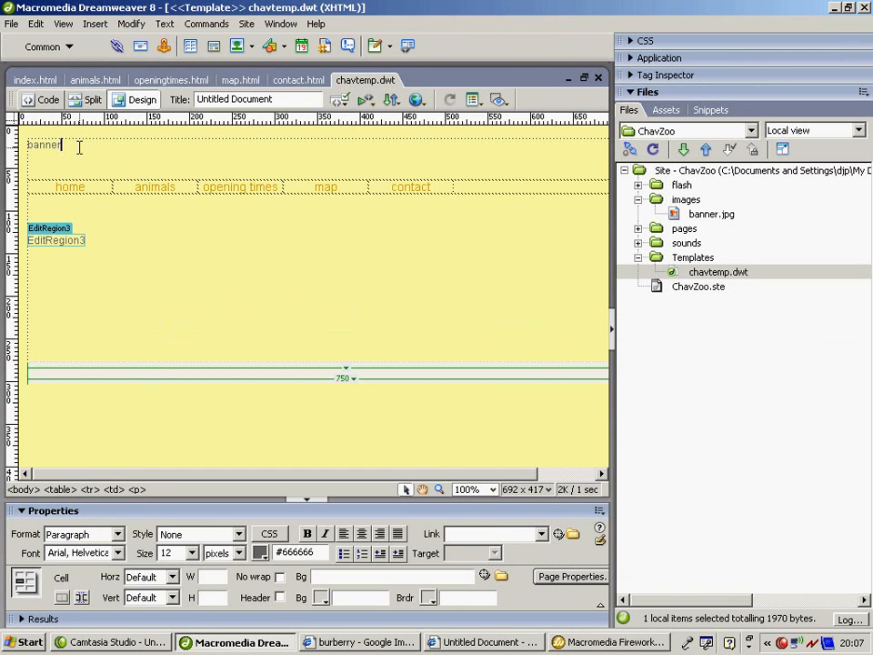
key(BackSpace)
key(BackSpace)
key(BackSpace)
key(BackSpace)
key(BackSpace)
key(BackSpace)
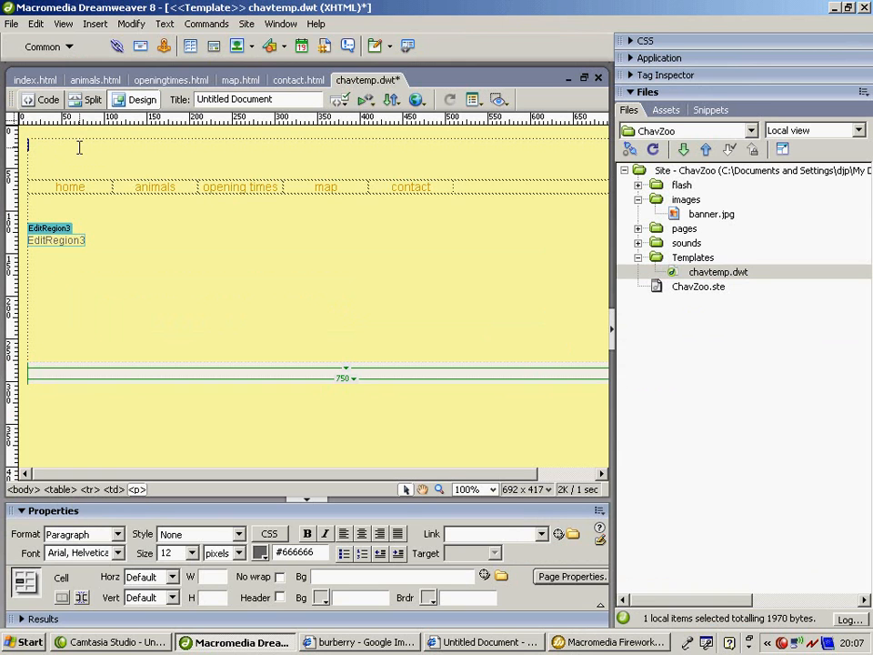
Insert banner.jpg from the images folder into the template's top cell and delete the blank line beneath it
click(715, 276)
click(717, 218)
drag(720, 223, 186, 148)
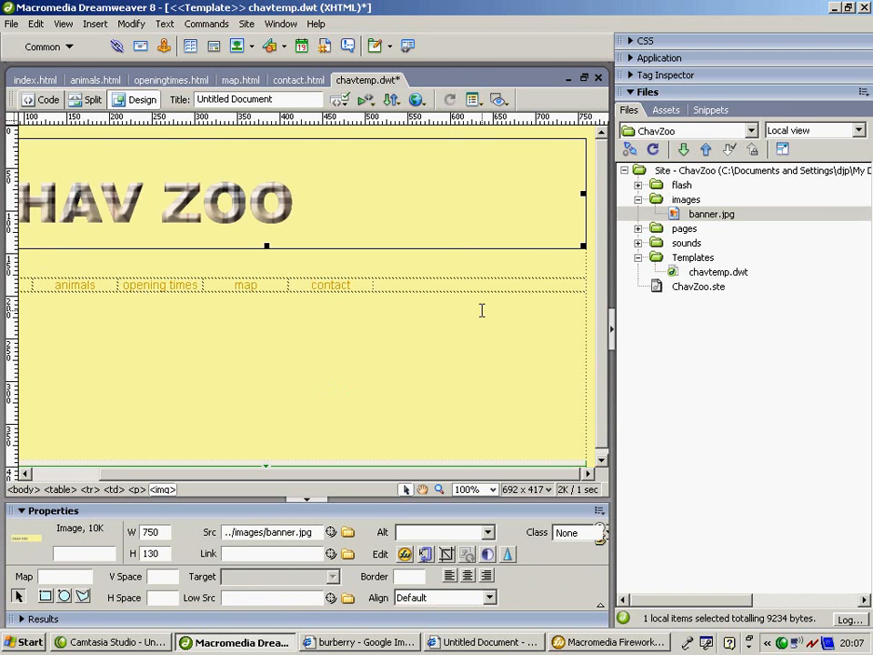
drag(424, 473, 324, 472)
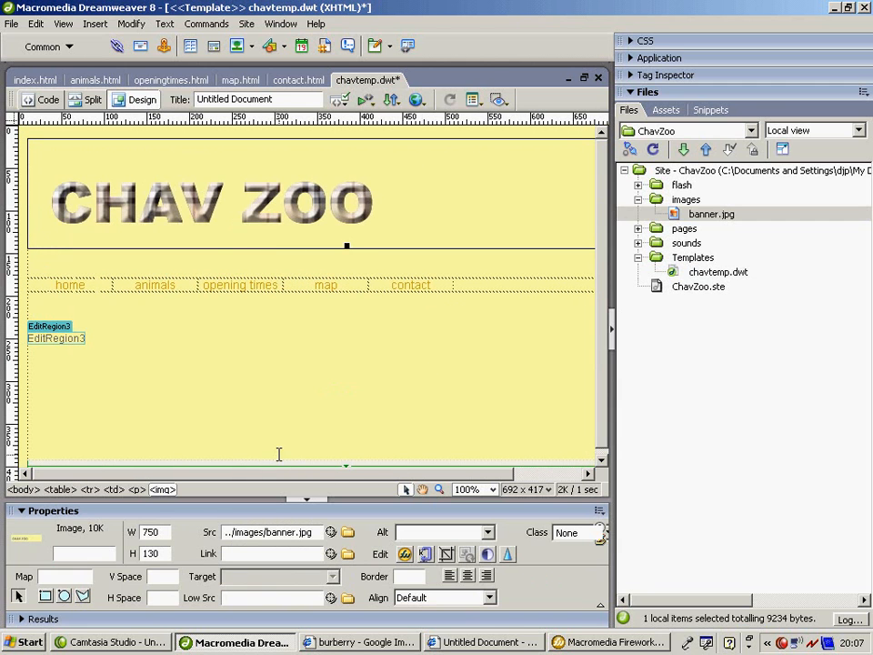
click(203, 260)
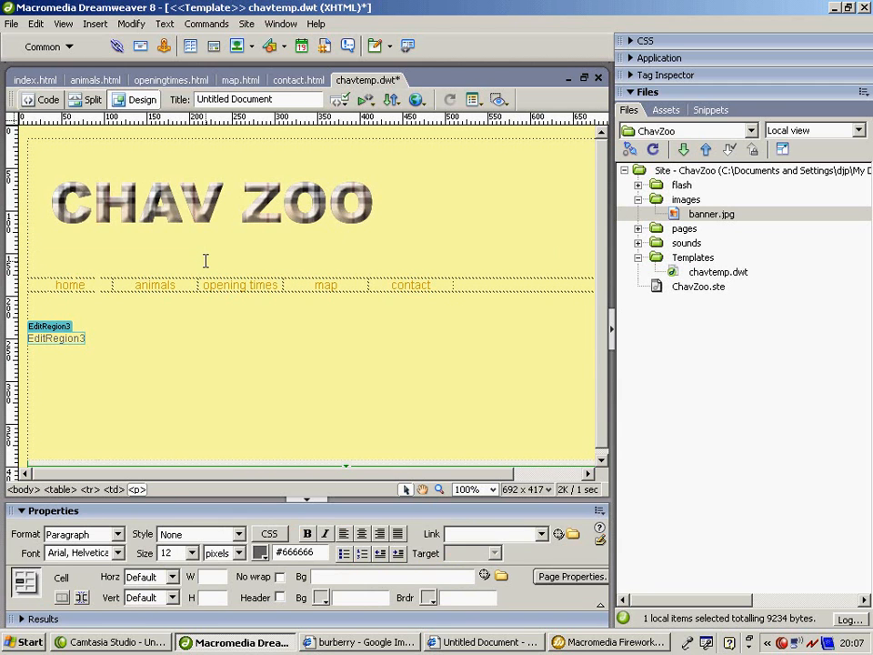
key(BackSpace)
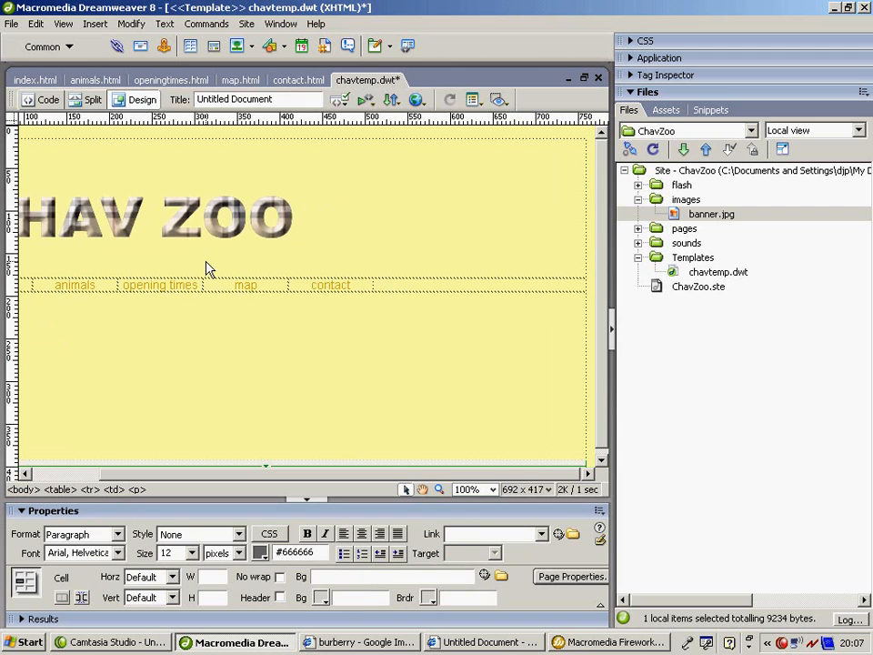
Save the chavtemp.dwt template with all pages based on it updated, and save all open documents
click(12, 24)
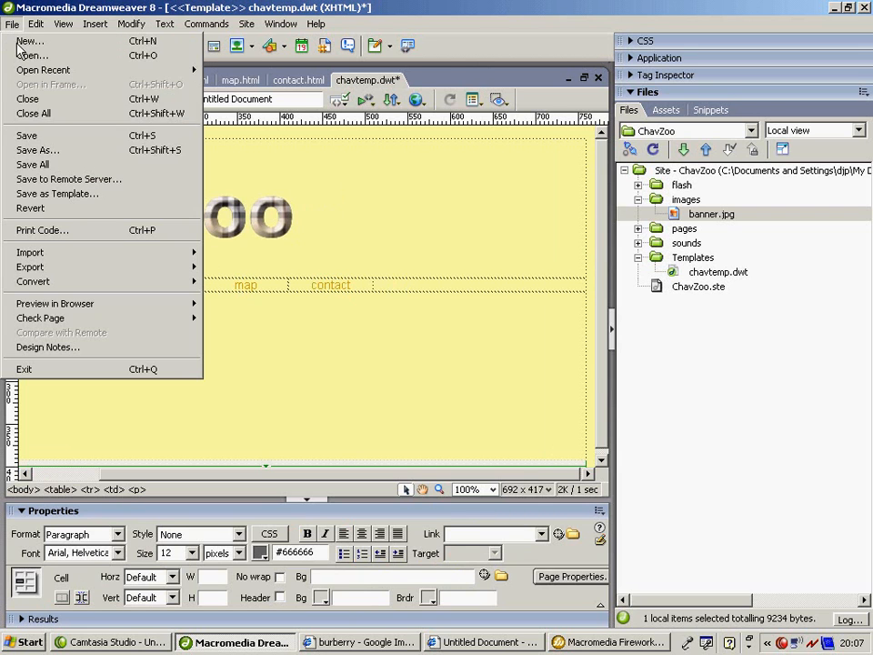
click(50, 137)
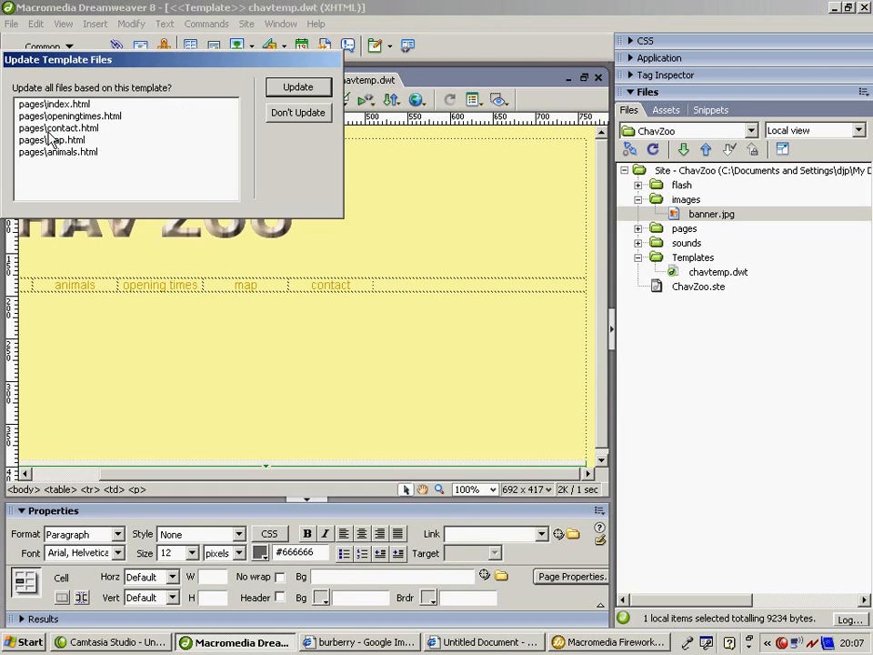
click(298, 88)
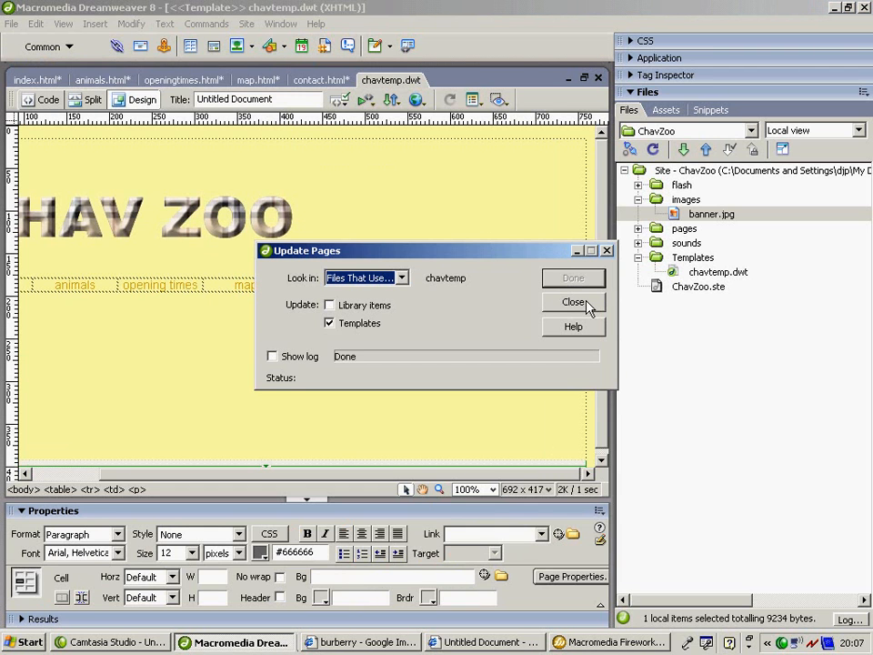
click(574, 302)
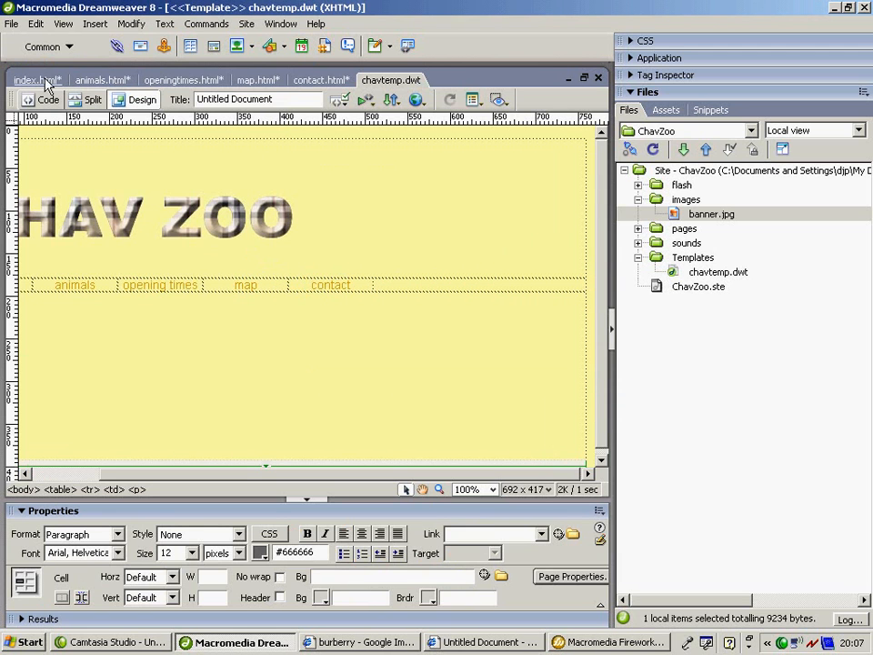
click(13, 29)
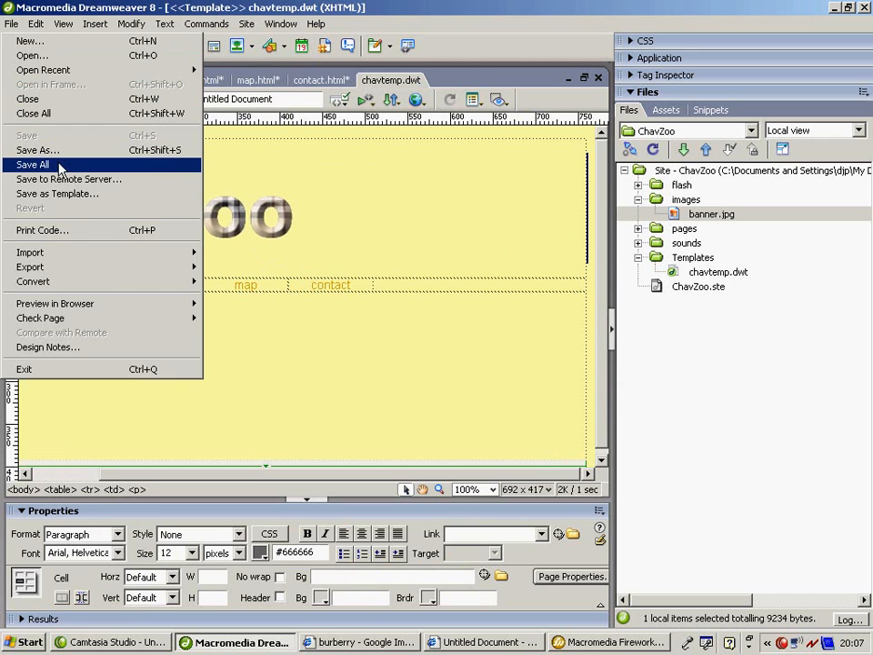
click(57, 163)
Reload the home page in Internet Explorer to check the banner, and return to banner.jpg in Fireworks
click(480, 644)
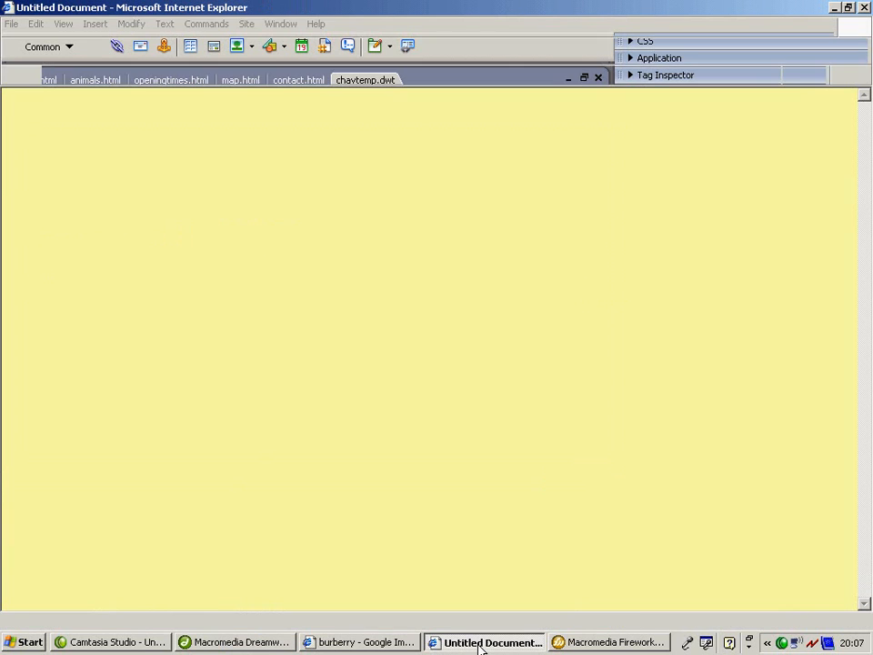
click(142, 51)
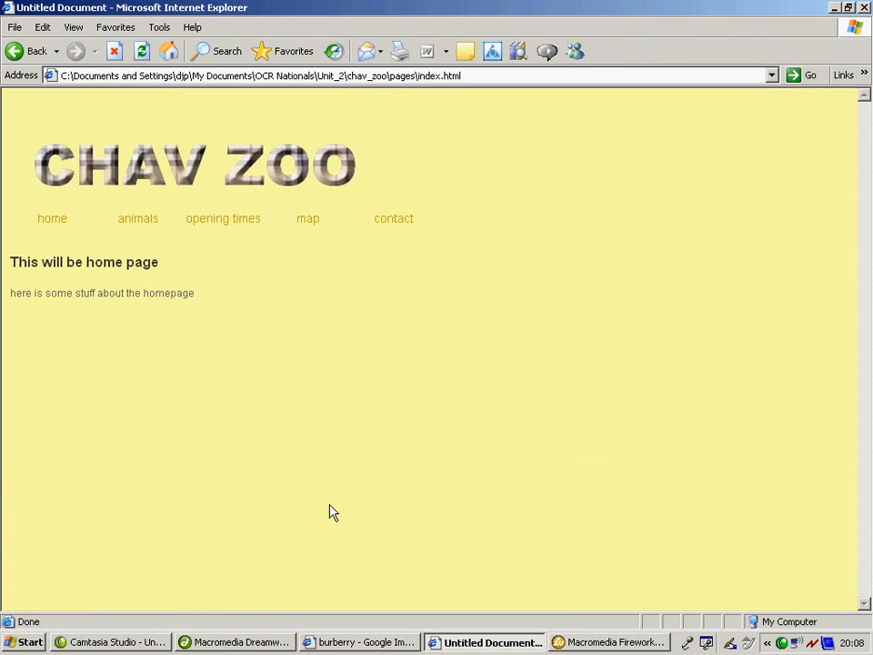
click(616, 642)
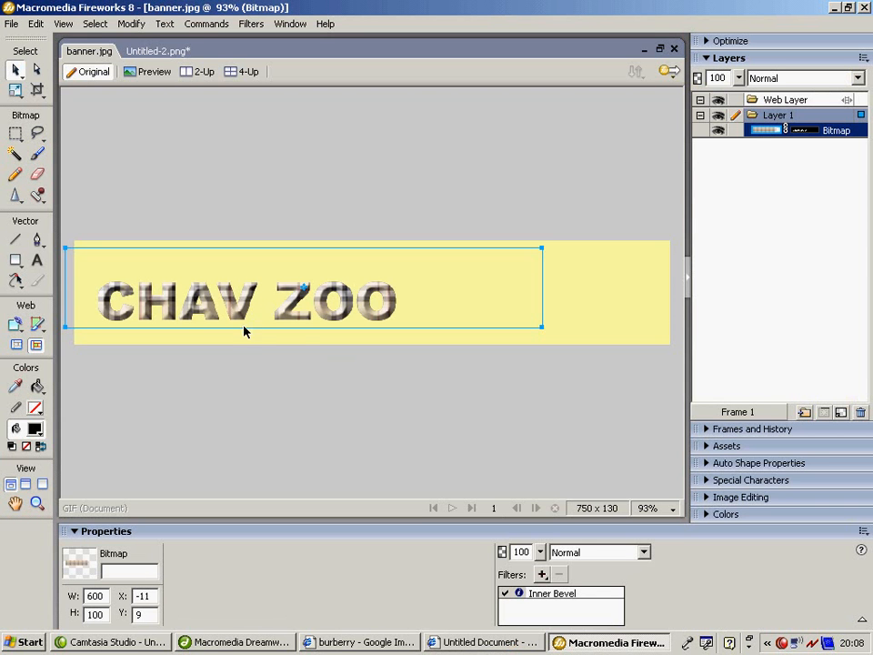